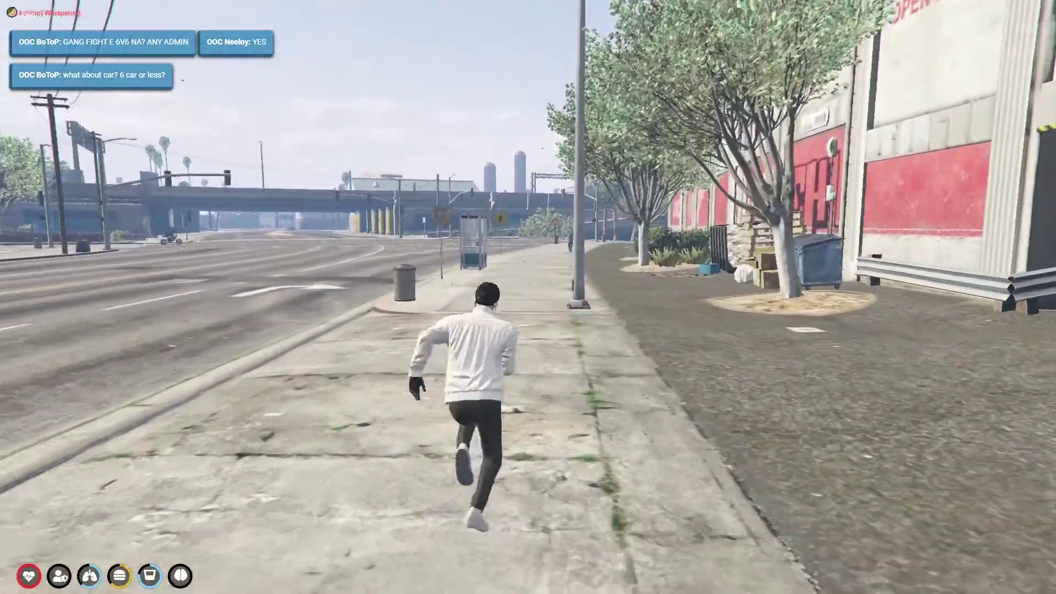
key(w)
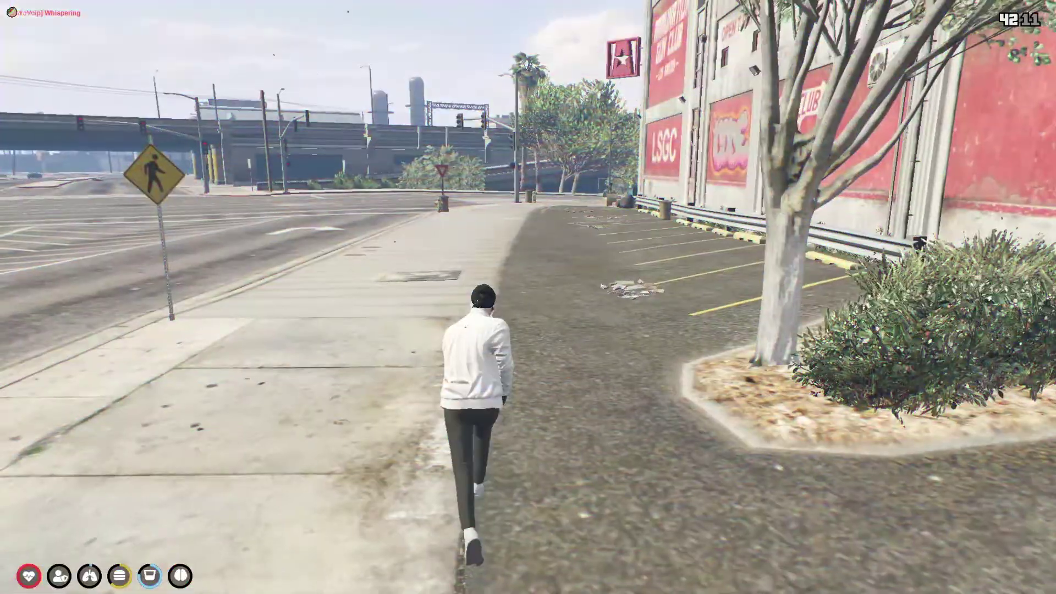
key(v)
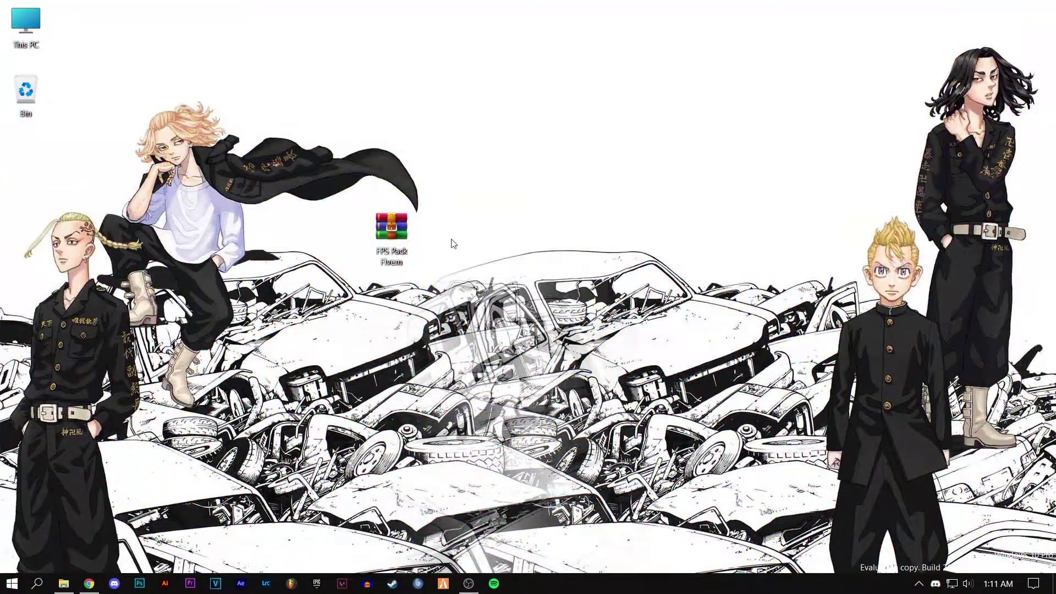
Open the FPS Pack FIvem archive from the desktop, dismiss the licence reminder and enter its citizen folder.
double_click(392, 231)
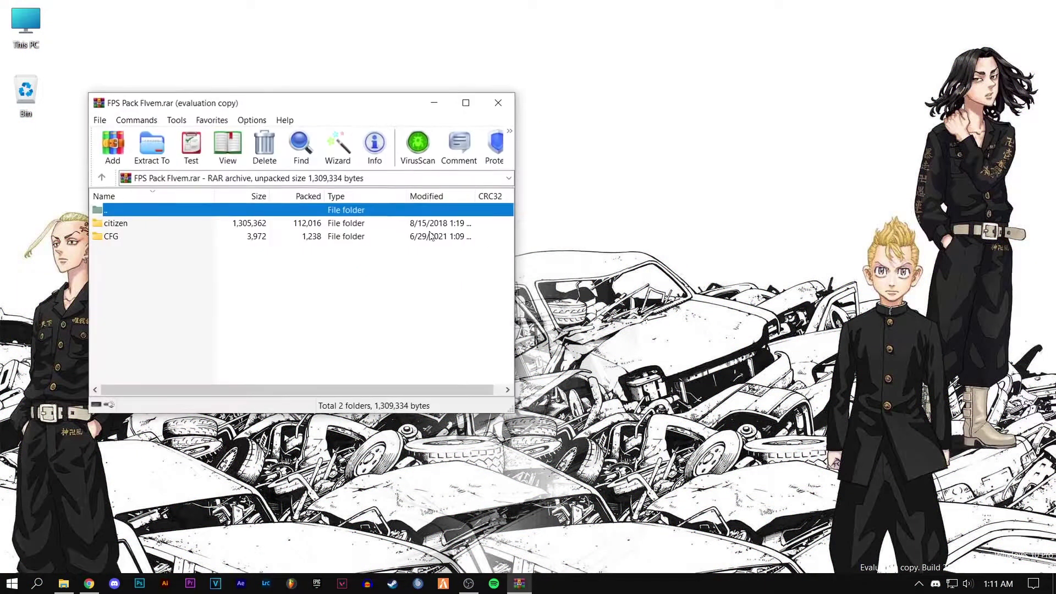
click(348, 250)
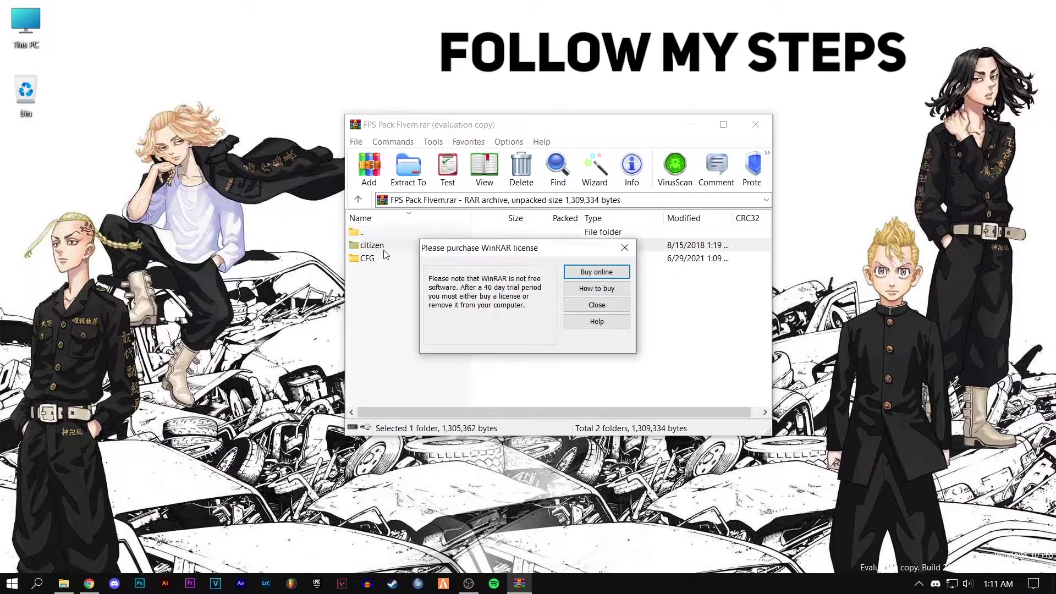
key(Escape)
double_click(366, 248)
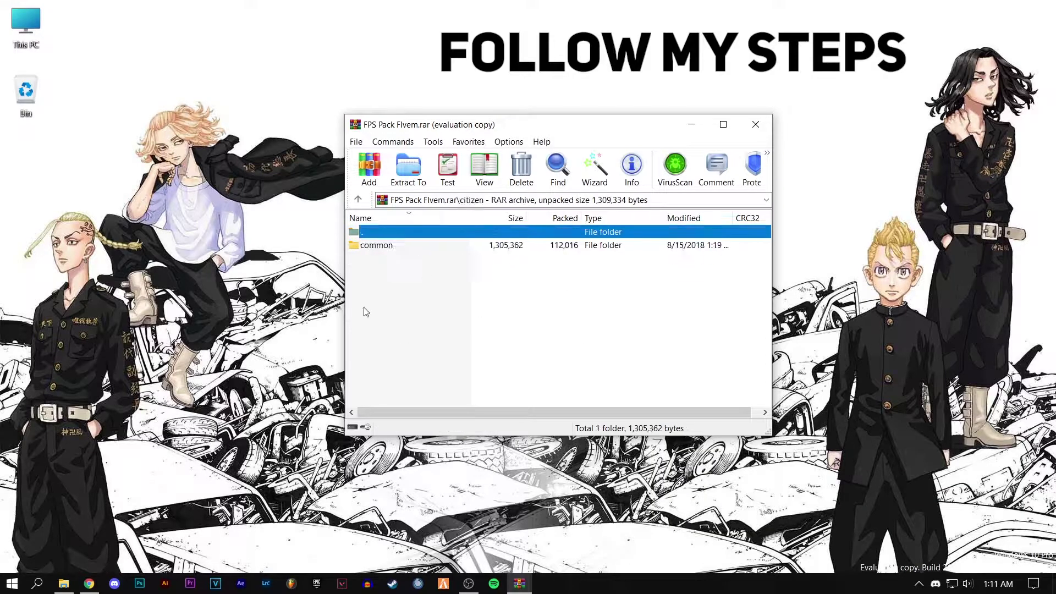
Search Windows for fivem, open the app's installation folder via its file location and place it beside the archive window.
click(37, 583)
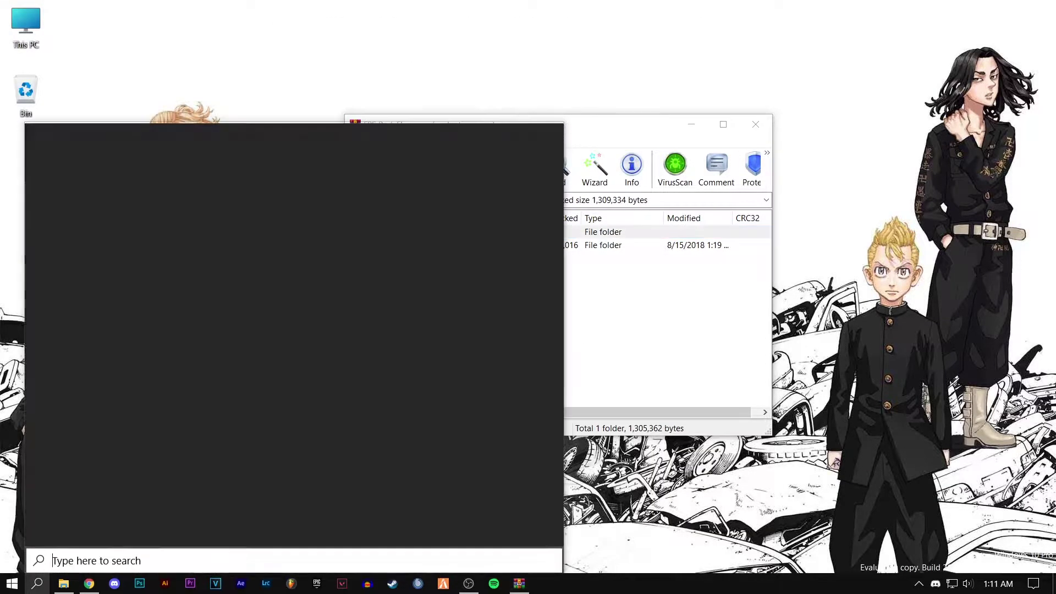
text(fivem)
right_click(42, 201)
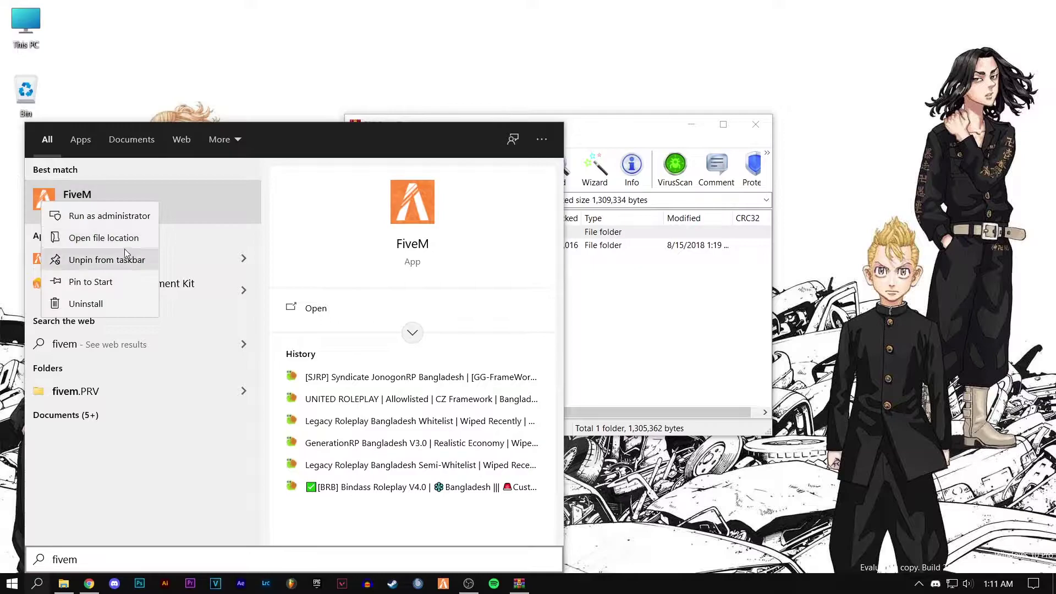
click(94, 238)
drag(519, 130, 324, 121)
right_click(167, 409)
click(206, 80)
drag(601, 138, 809, 128)
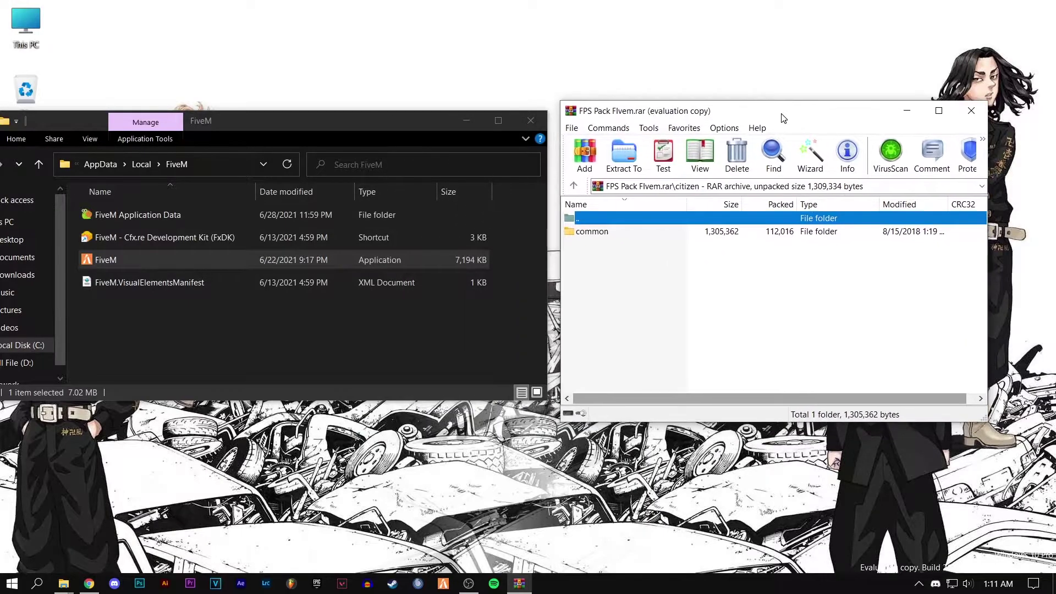
Copy the citizen folder from the archive's root into FiveM Application Data, replacing the files in the destination.
double_click(626, 220)
double_click(224, 214)
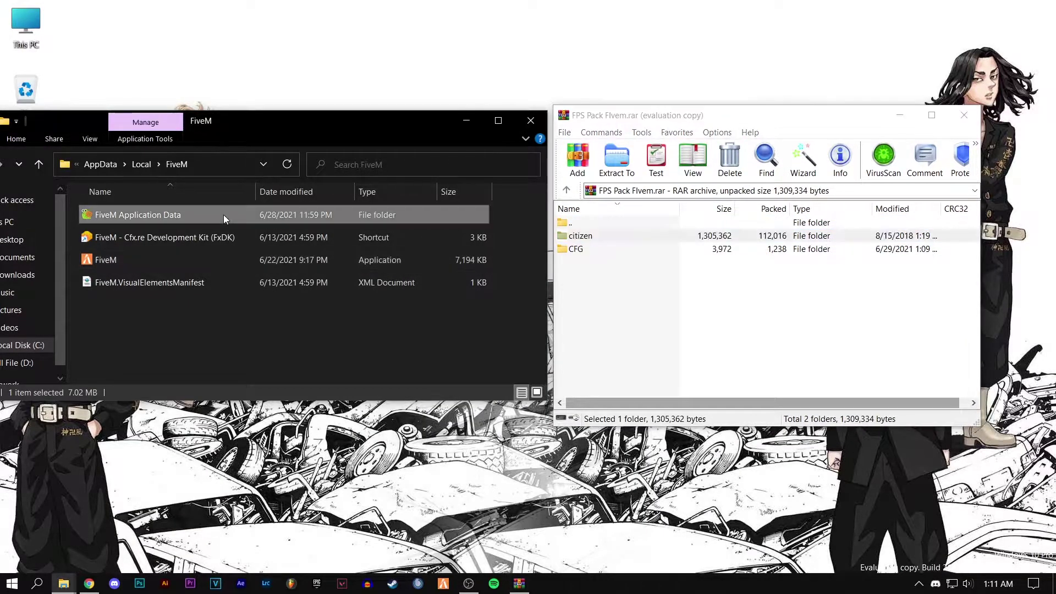
click(594, 278)
click(594, 236)
drag(598, 241, 453, 258)
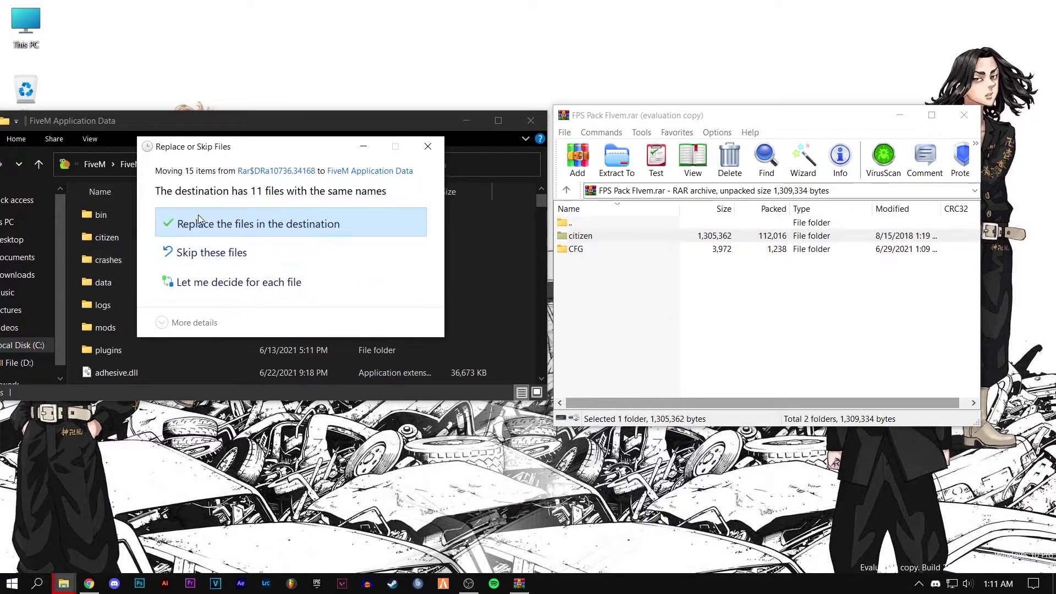
click(198, 216)
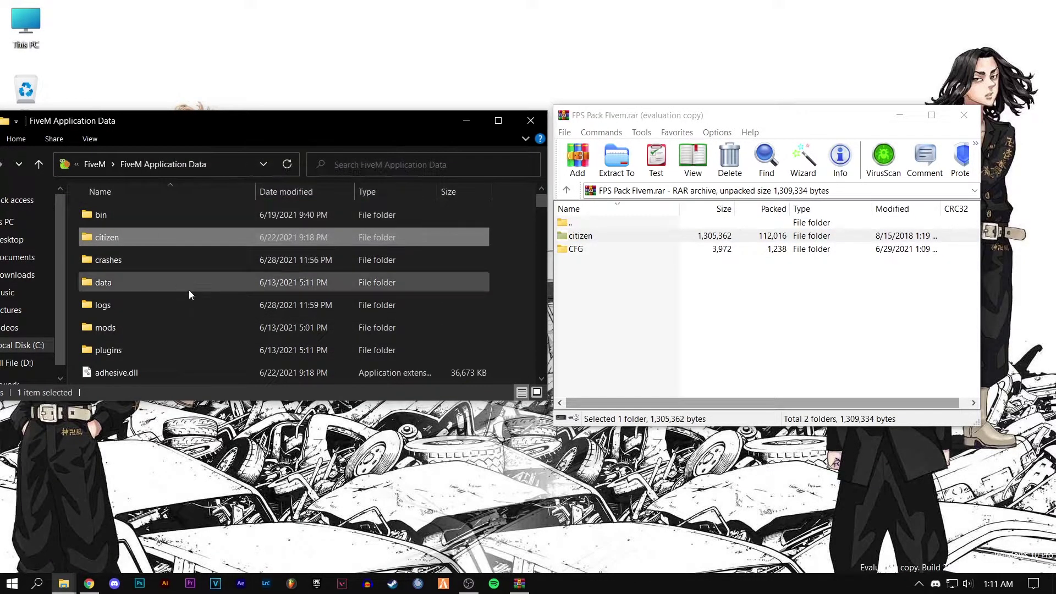
scroll(189, 295, down, 8)
drag(183, 117, 342, 103)
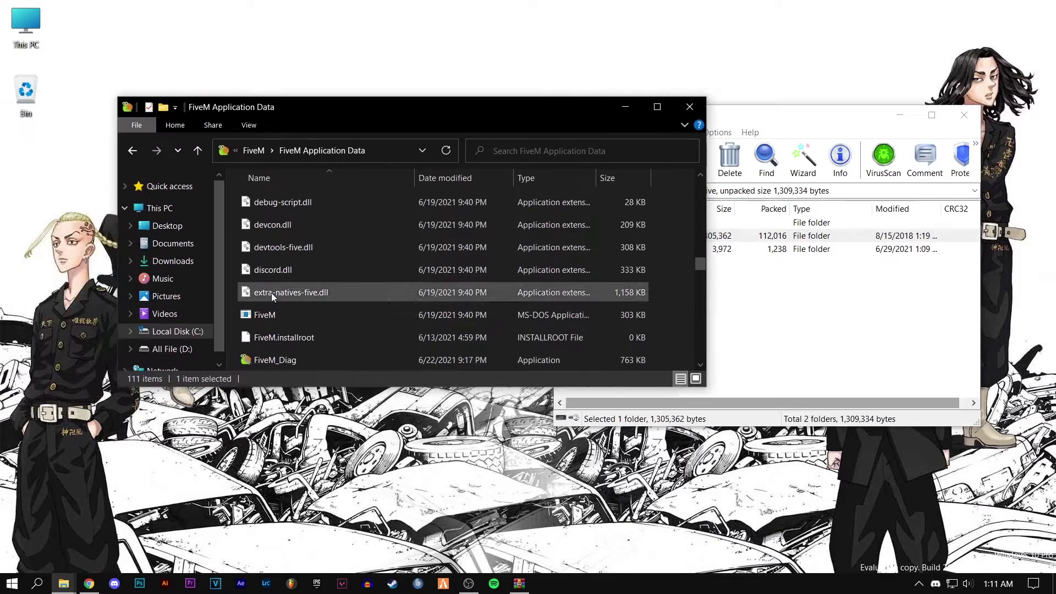
click(288, 310)
right_click(282, 315)
click(308, 302)
click(379, 256)
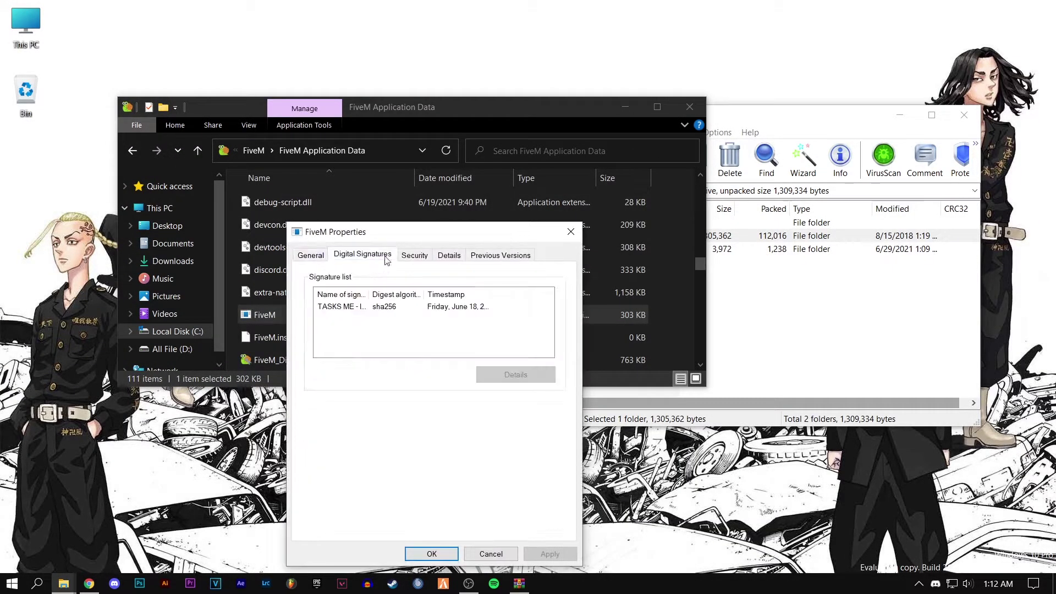
click(415, 255)
click(571, 232)
Return to the parent FiveM folder and open the compatibility settings in the FiveM application's properties.
click(256, 150)
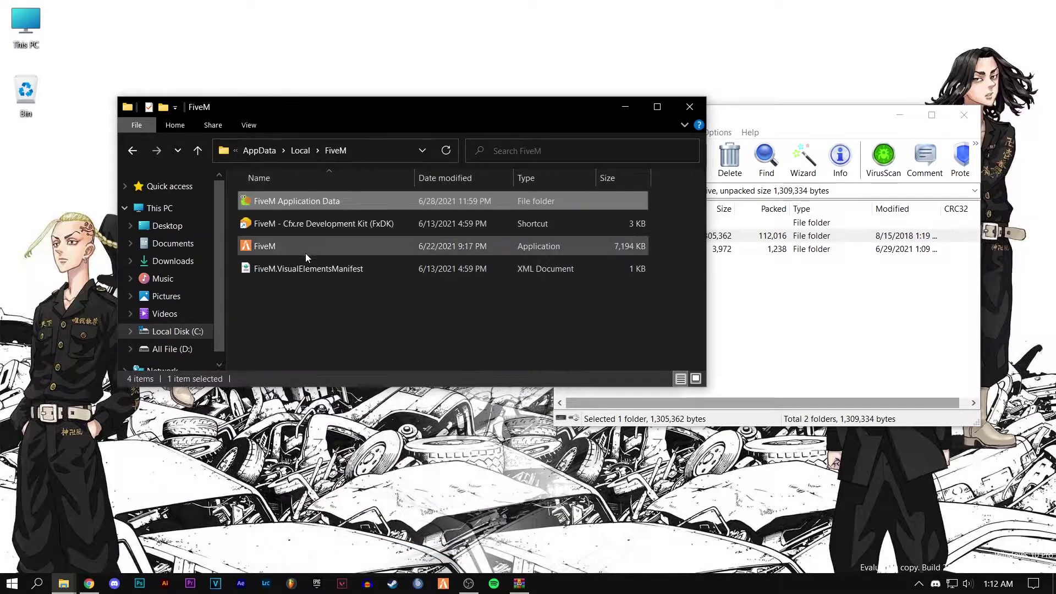
right_click(275, 249)
right_click(269, 252)
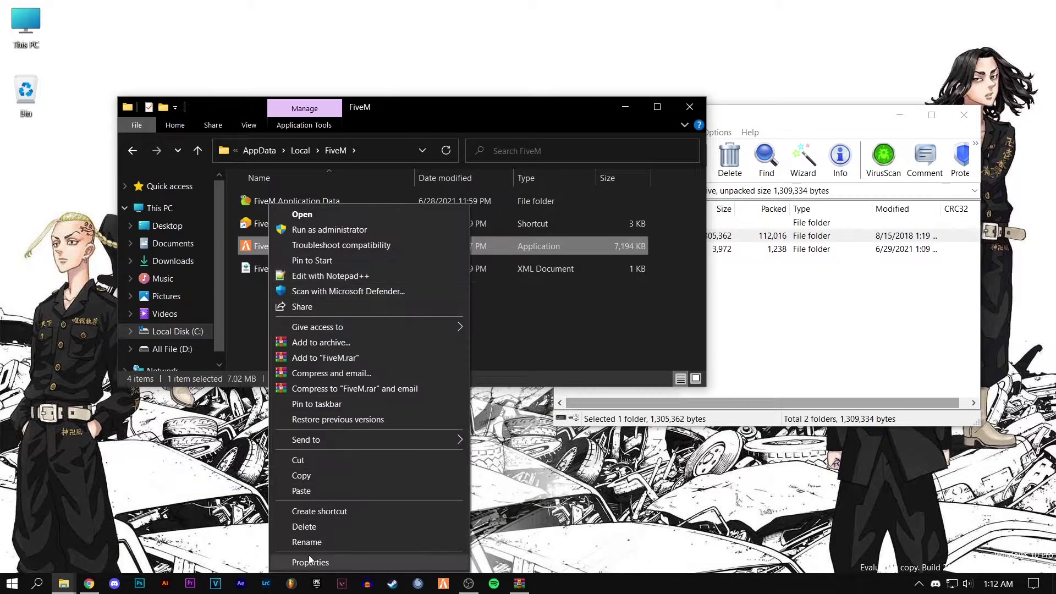
click(308, 559)
drag(374, 194, 415, 137)
click(430, 167)
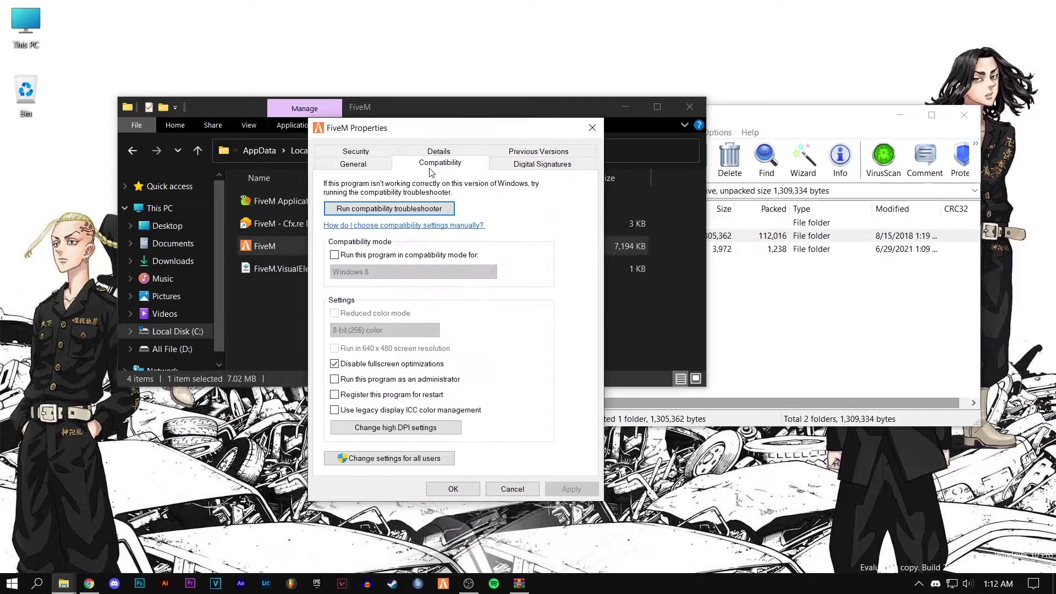
Apply the high DPI scaling override performed by Application to FiveM, then refresh and close its folder.
click(384, 430)
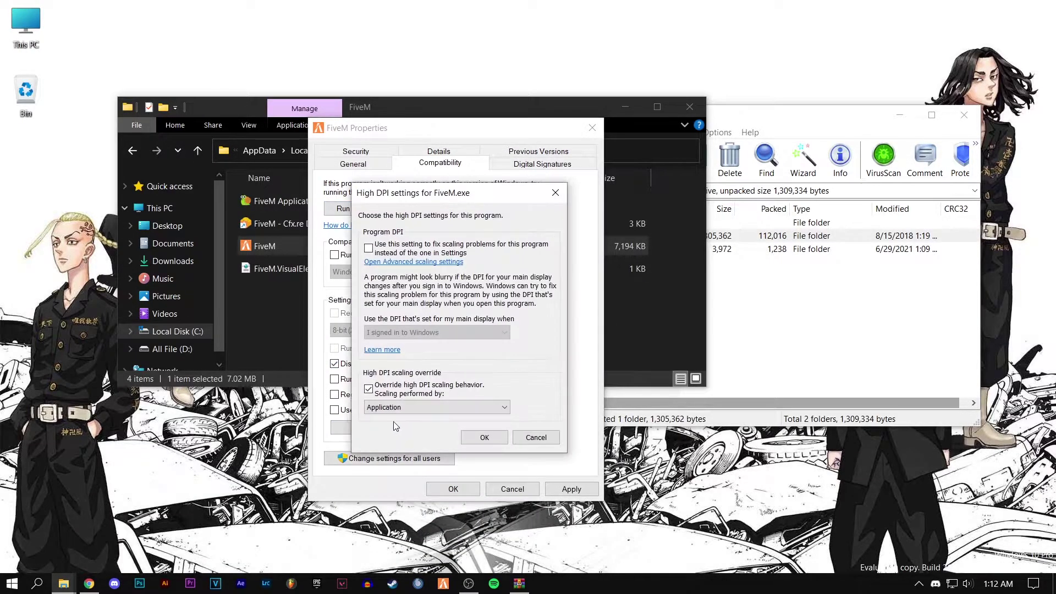
click(484, 437)
click(571, 489)
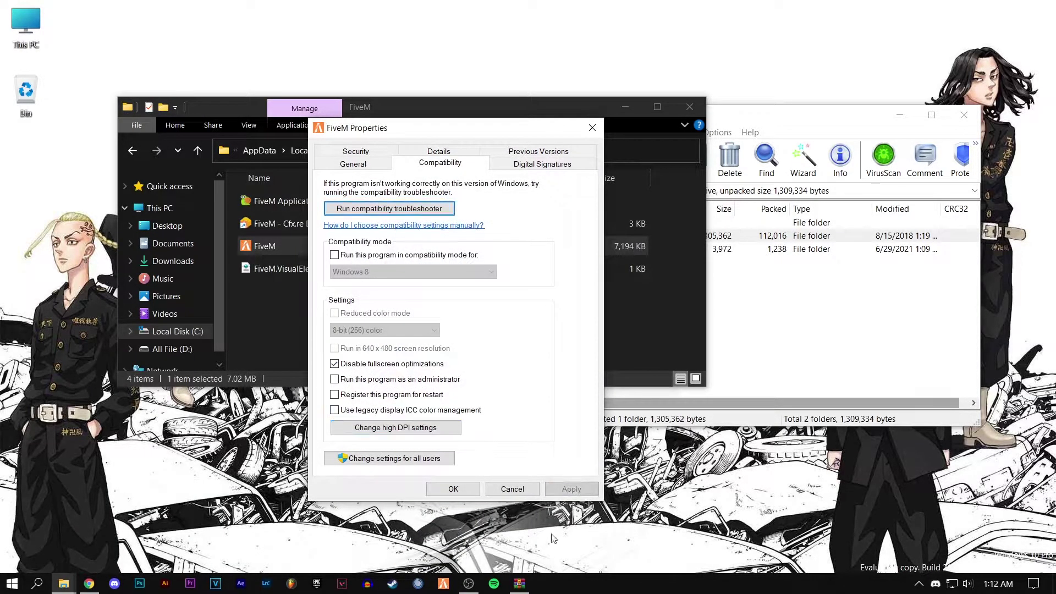
click(491, 491)
right_click(292, 300)
click(315, 346)
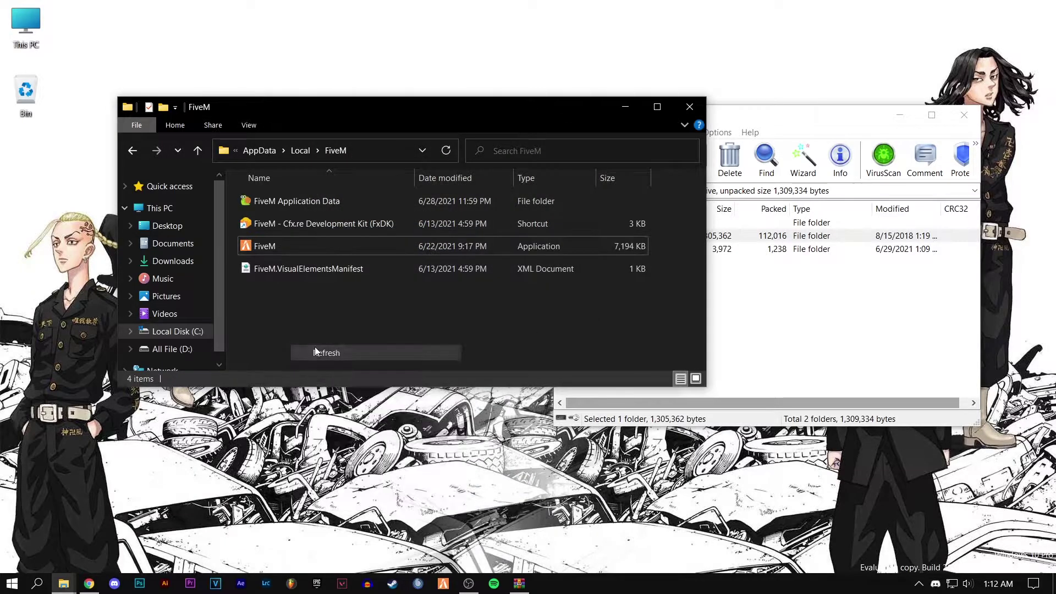
drag(600, 107, 621, 129)
click(710, 129)
Move the archive window clear and open its CFG folder.
drag(699, 122, 456, 126)
double_click(335, 254)
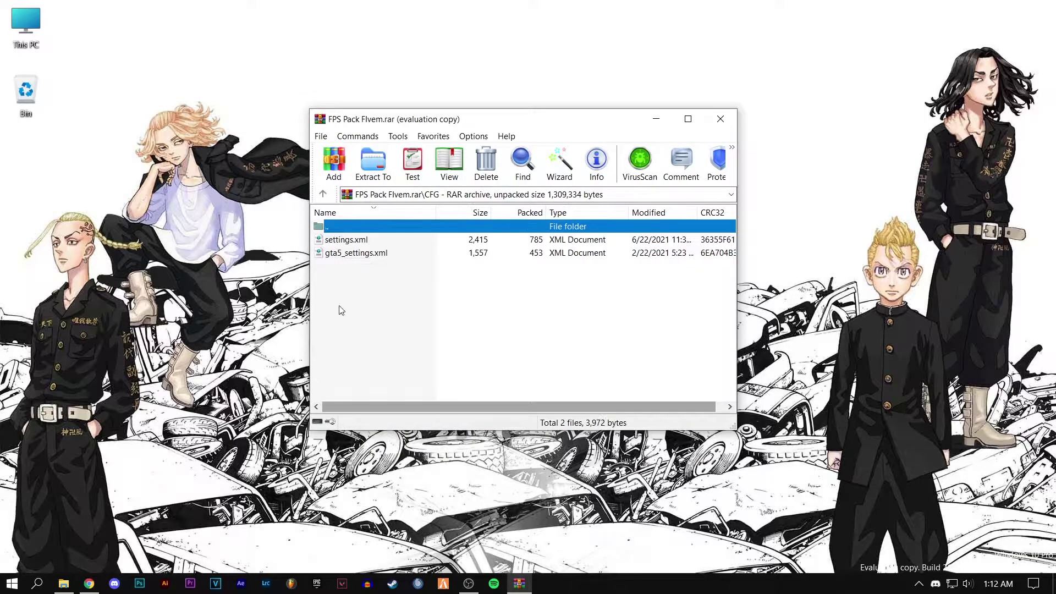
key(ctrl+a)
click(367, 283)
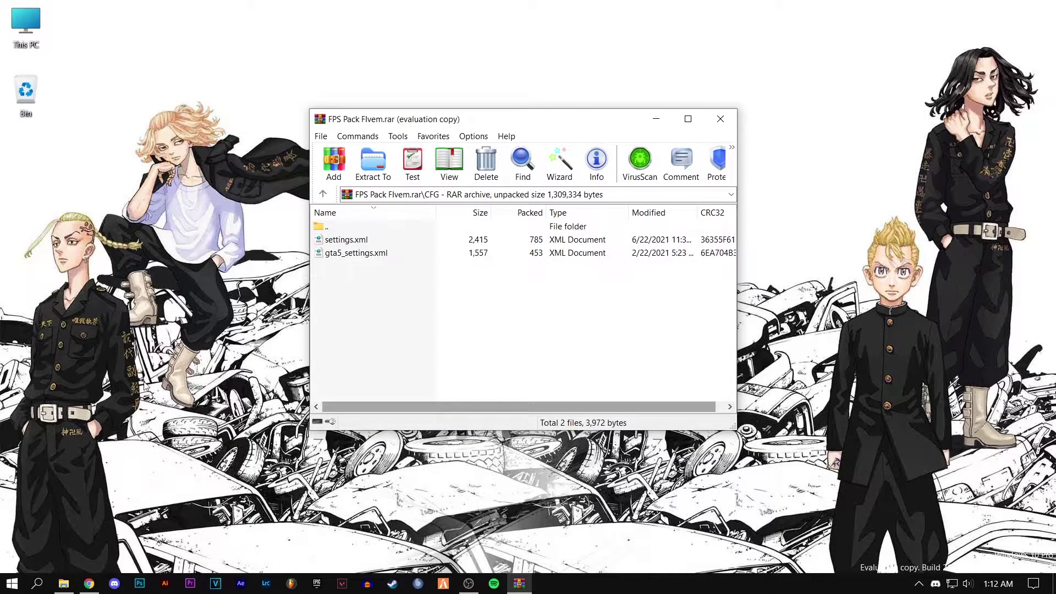
Open appdata through the Run dialog and go to the Roaming\CitizenFX folder.
key(super+r)
text(appdata)
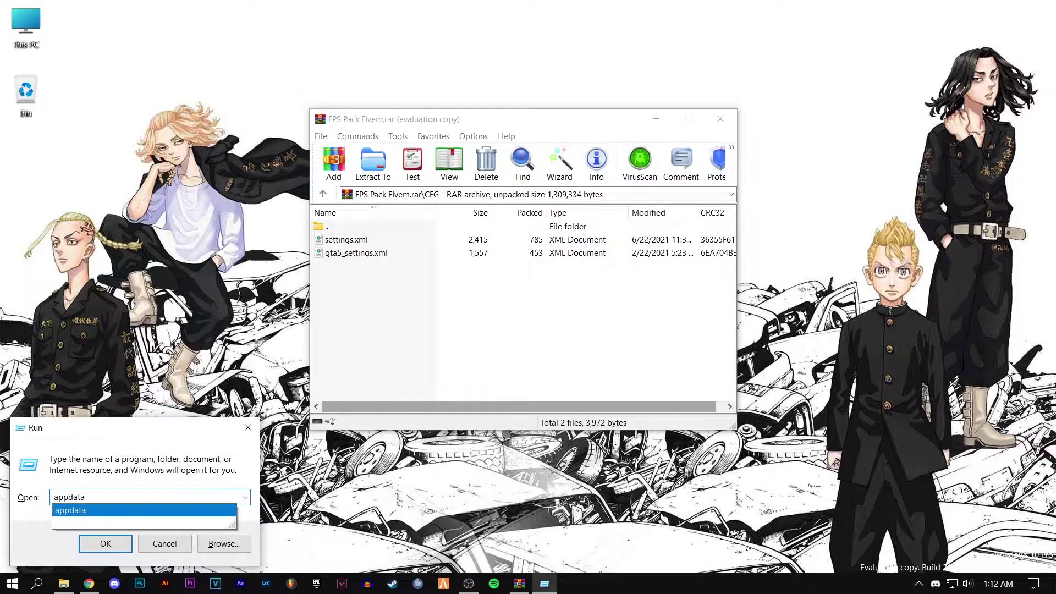
key(Return)
double_click(300, 267)
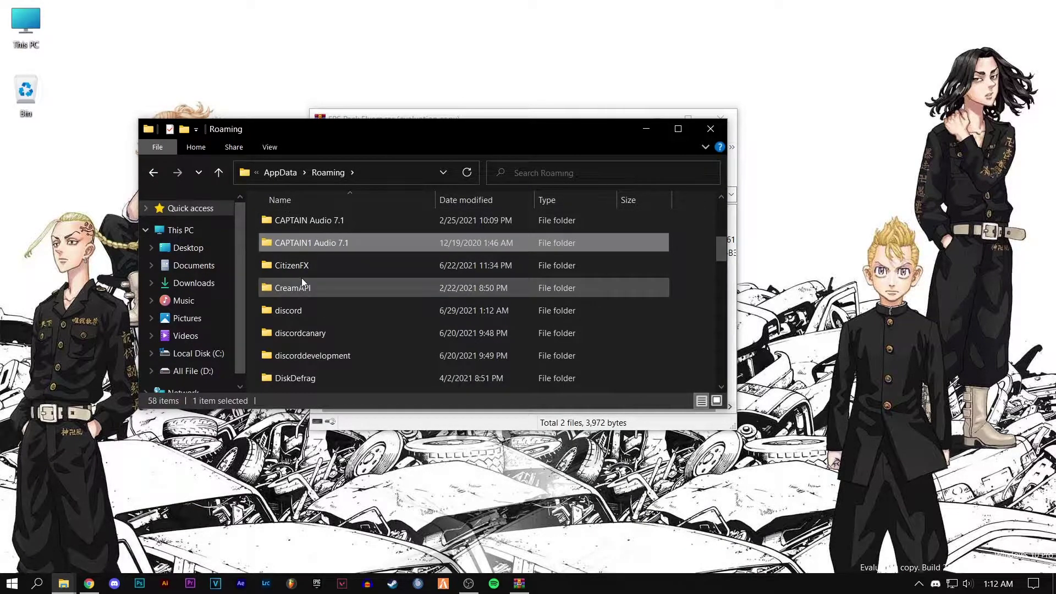
double_click(306, 270)
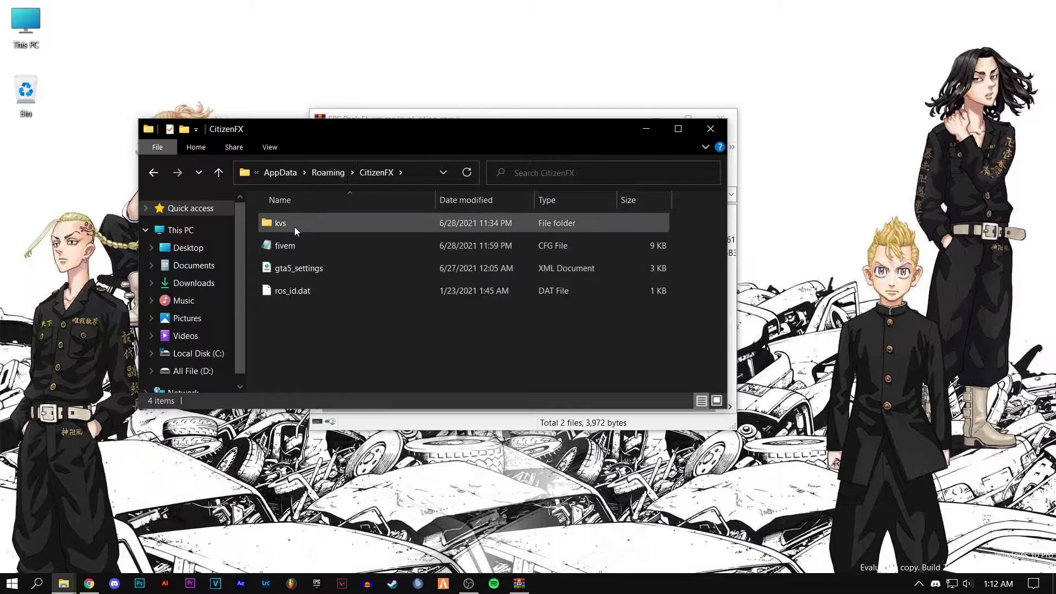
Copy gta5_settings.xml from the archive into the CitizenFX folder, replace the existing file and put the folder window away.
drag(452, 140, 543, 120)
click(698, 280)
click(460, 250)
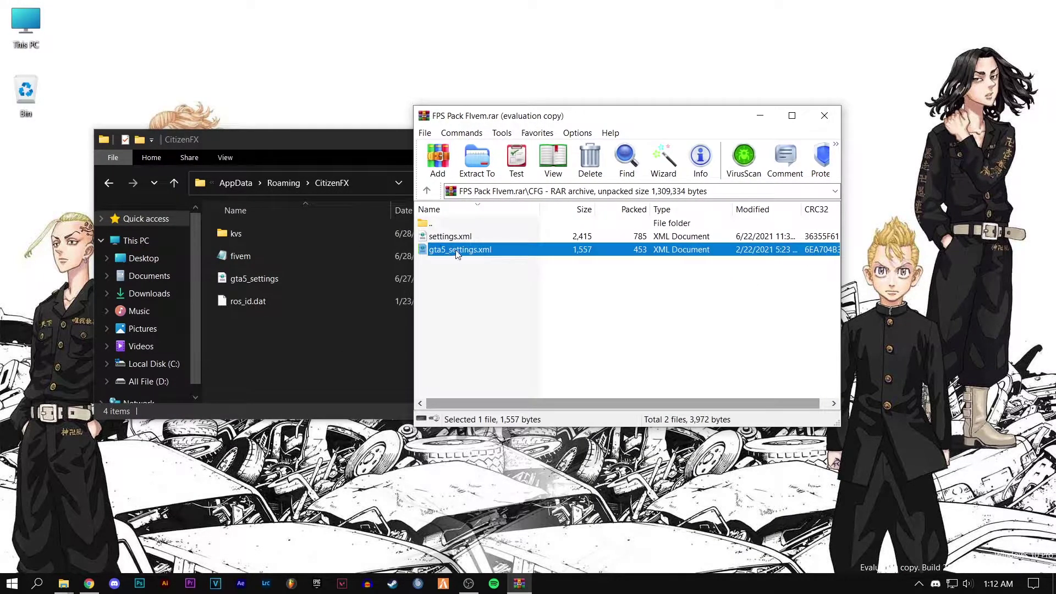
drag(278, 348, 286, 330)
click(435, 237)
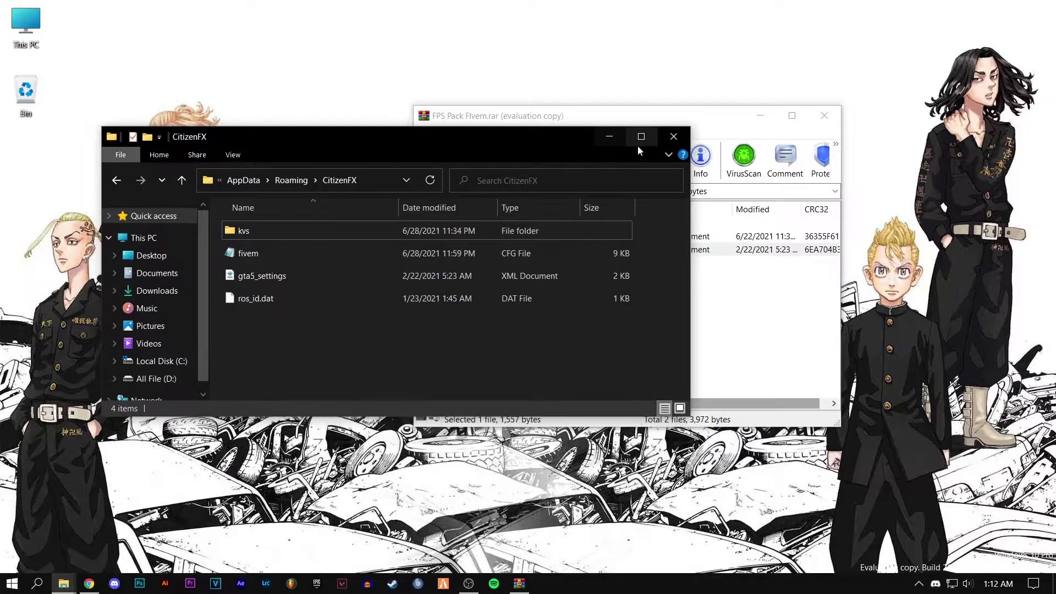
click(600, 139)
Open This PC and go to the Rockstar Games\GTA V folder in Documents.
drag(500, 120, 473, 128)
double_click(25, 25)
drag(336, 143, 354, 114)
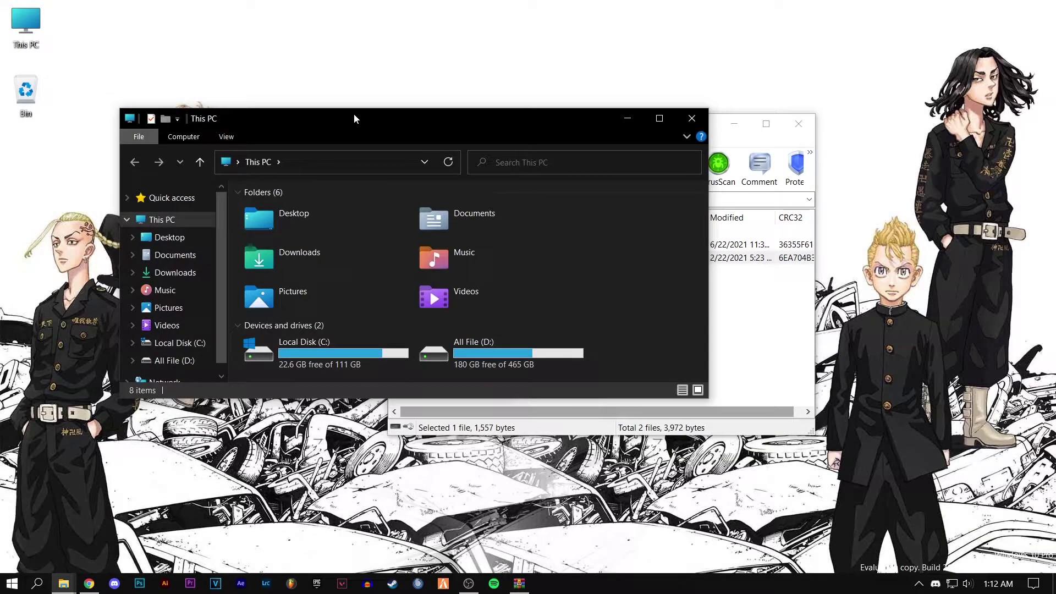
click(175, 255)
scroll(287, 285, down, 5)
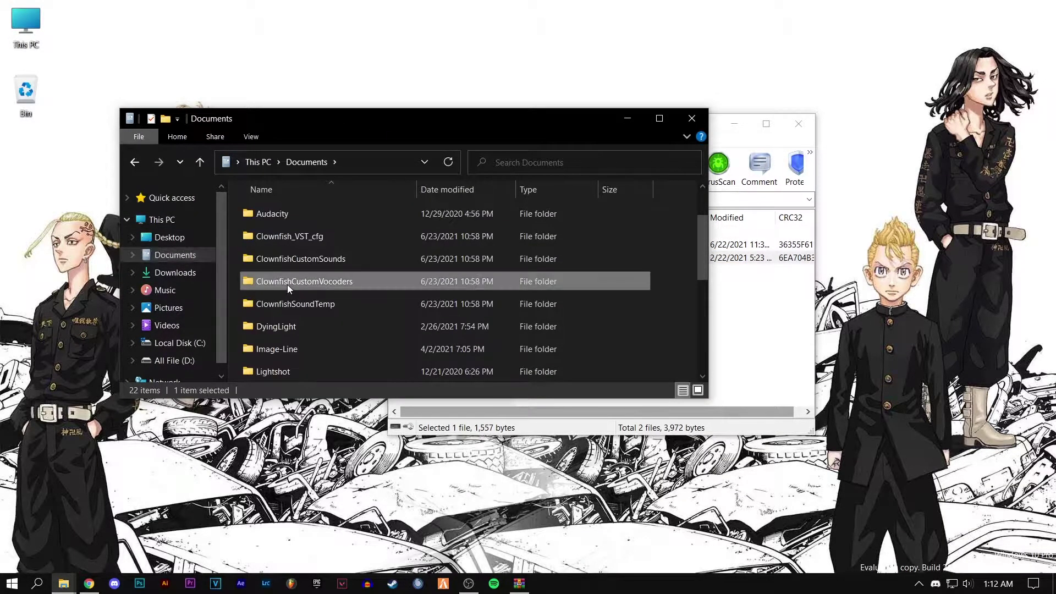
double_click(292, 216)
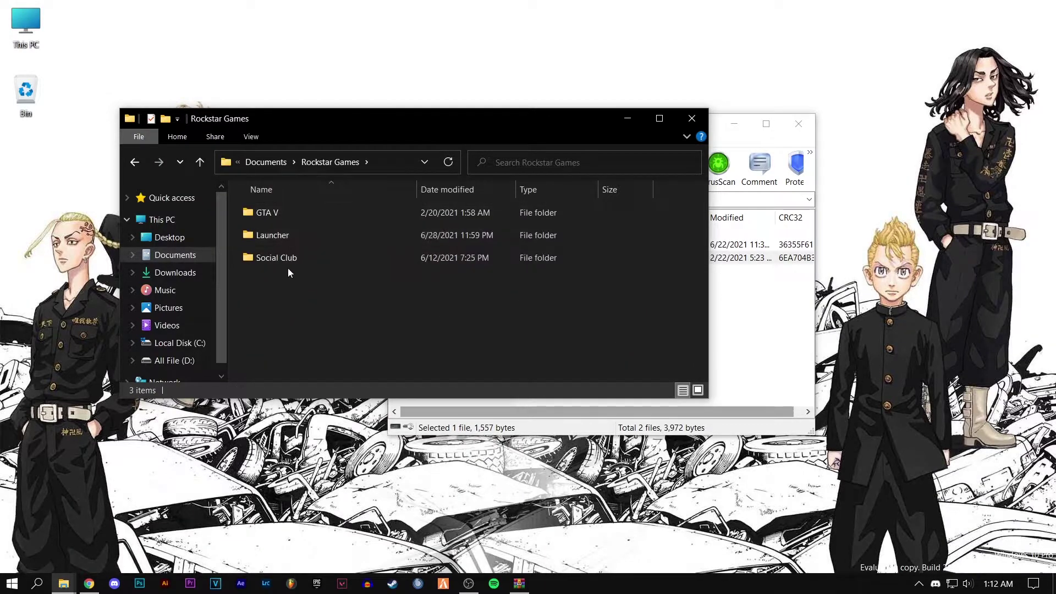
double_click(278, 214)
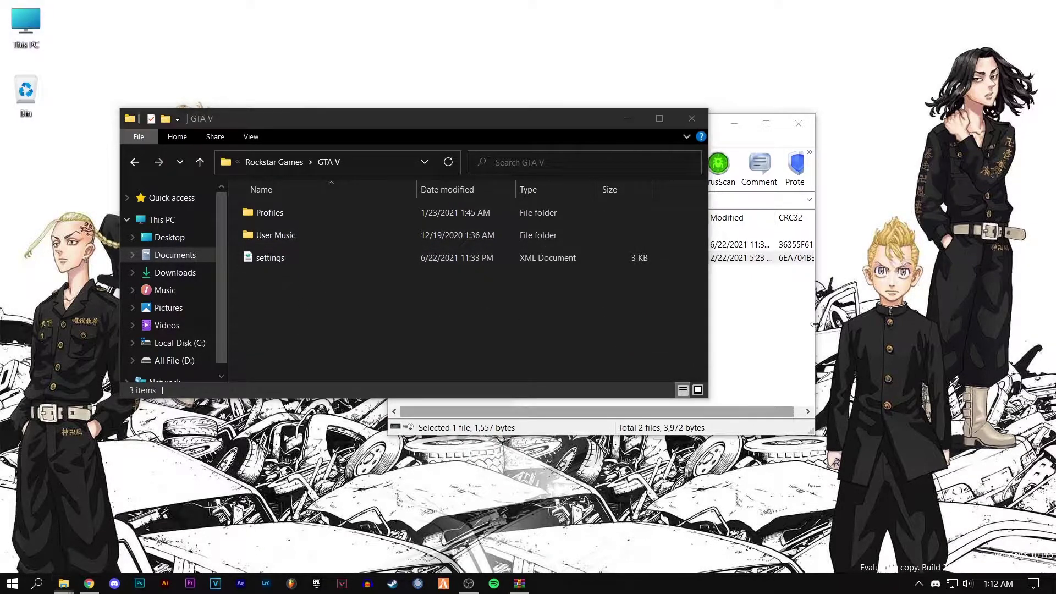
Copy settings.xml from the archive into the GTA V folder, replacing the file in the destination.
click(759, 123)
drag(759, 123, 855, 94)
click(531, 218)
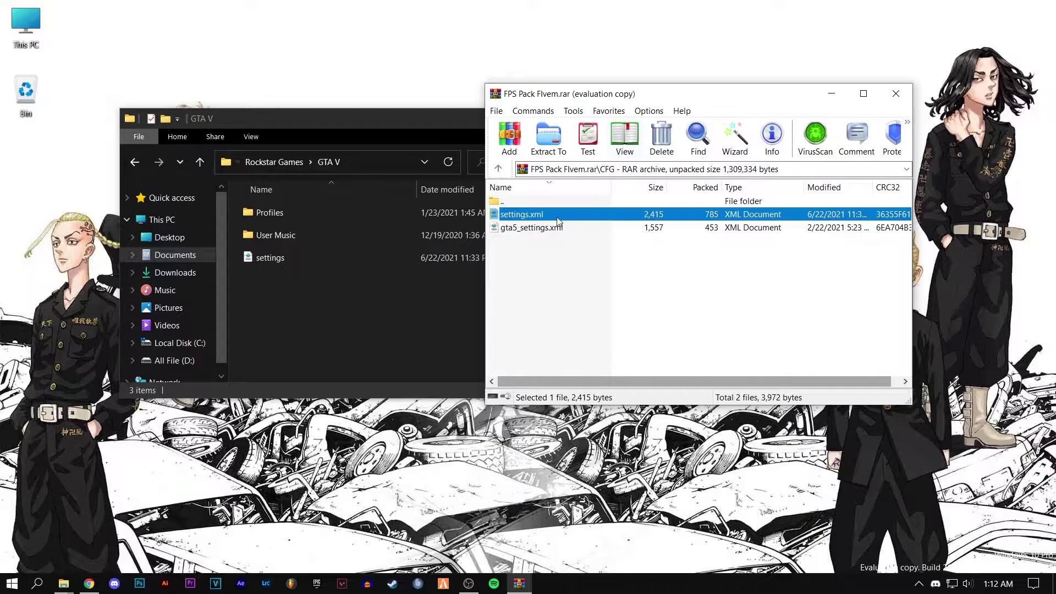
drag(332, 304, 329, 302)
click(454, 221)
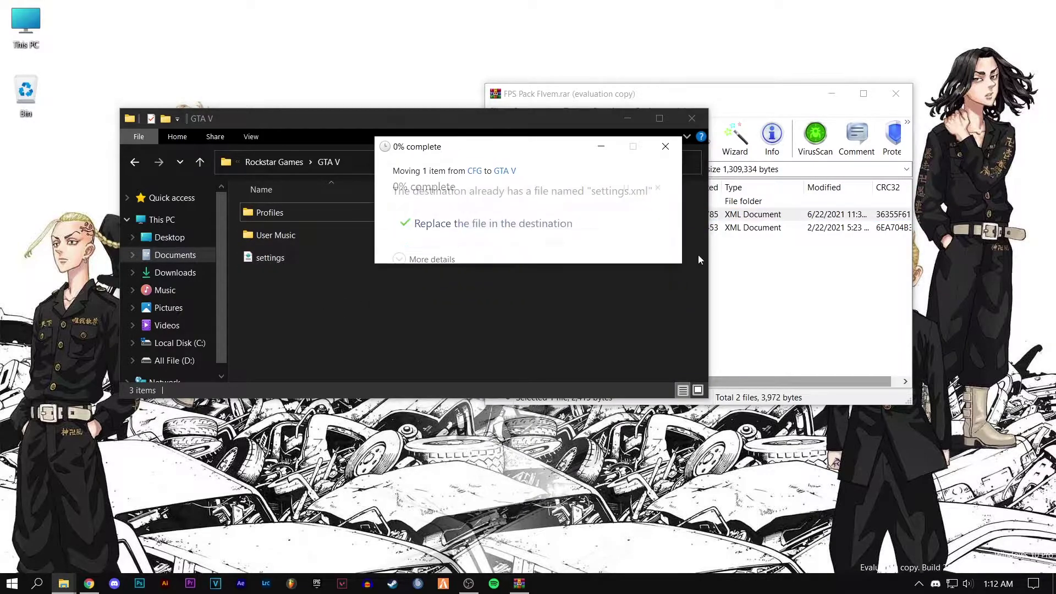
Refresh the GTA V folder, then close it and the archive window.
right_click(503, 286)
click(540, 343)
click(691, 118)
drag(770, 103, 582, 119)
click(708, 109)
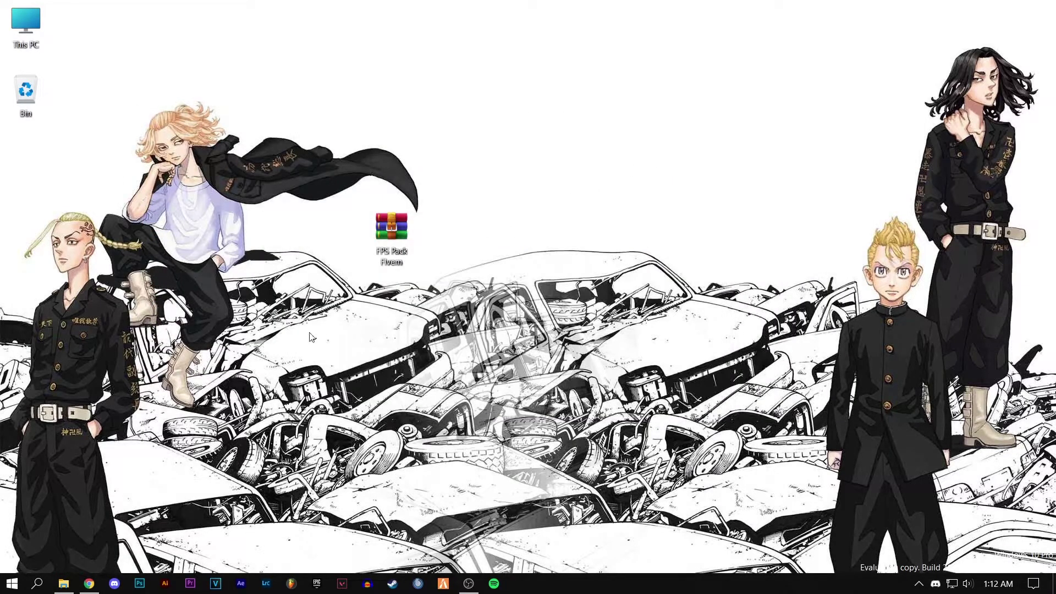
Find the Notifications & actions page in Windows Settings and set notifications from apps and other senders to Off.
click(3, 583)
click(15, 522)
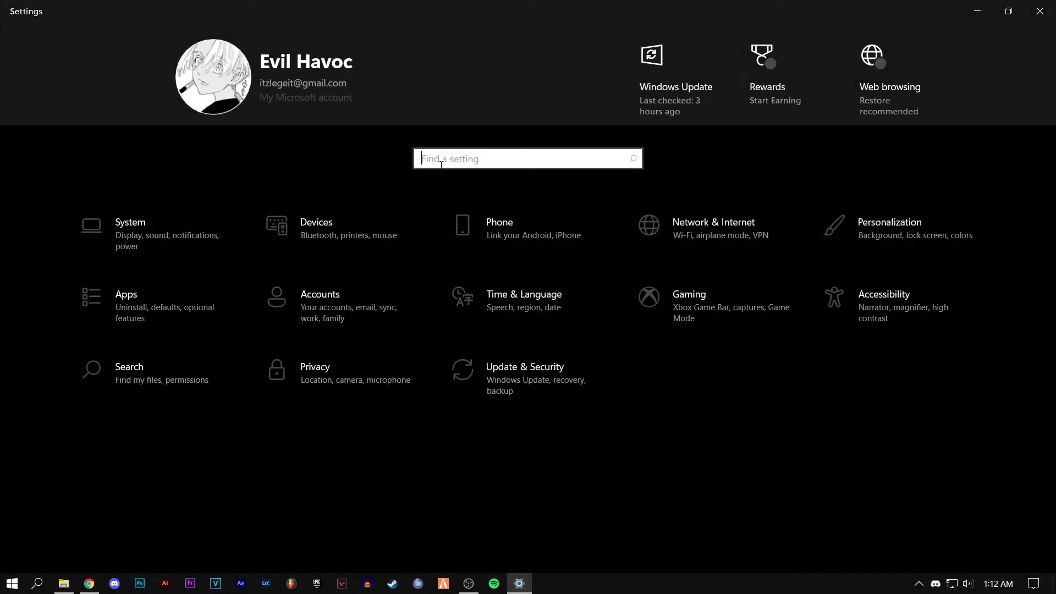
click(441, 165)
text(no)
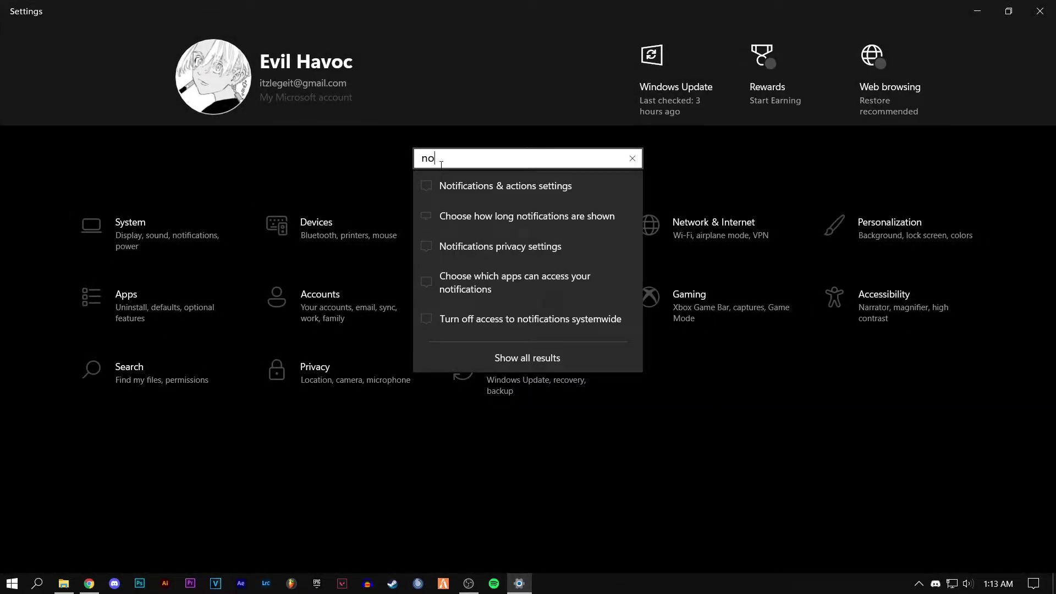
click(494, 186)
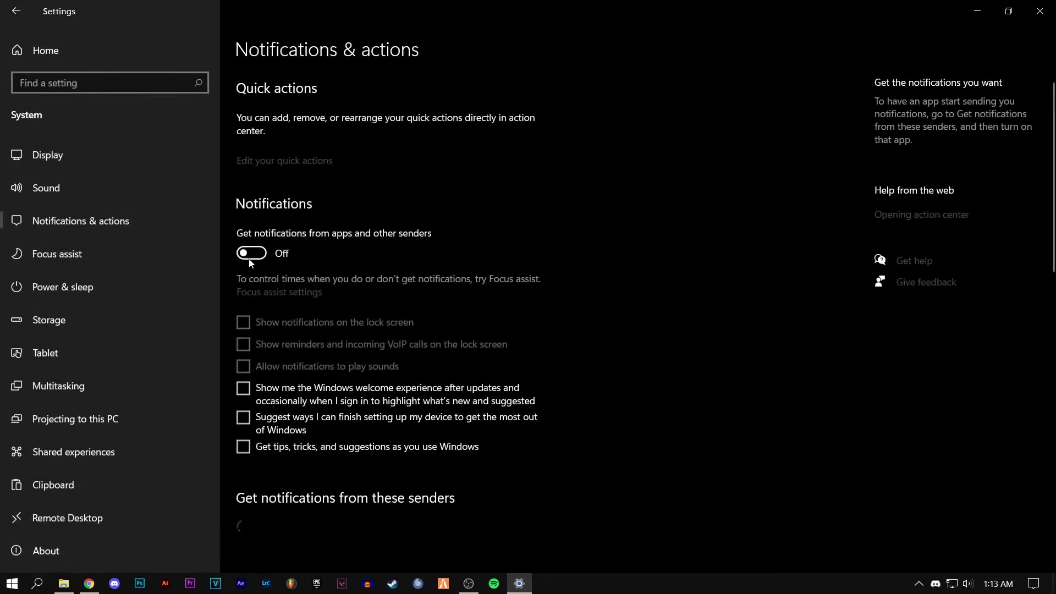
click(242, 256)
click(259, 254)
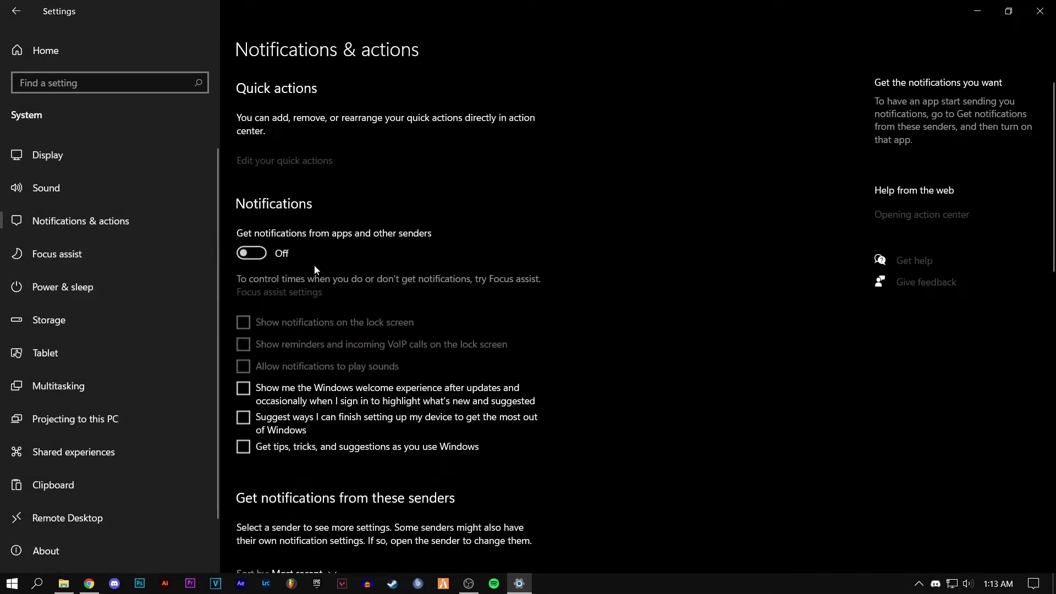
scroll(384, 371, down, 10)
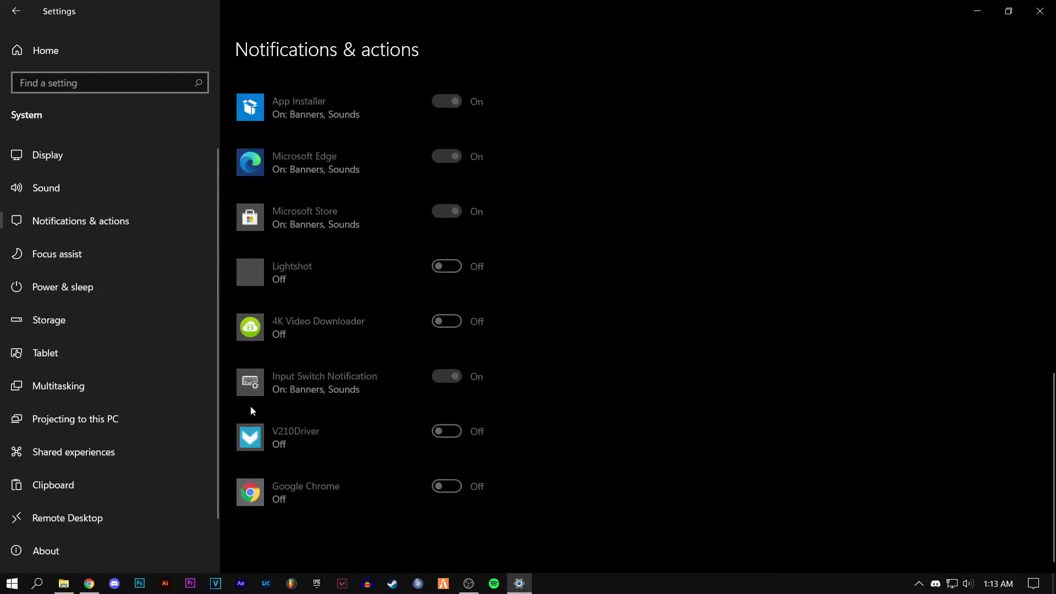
Search Settings for the Background apps page, set letting apps run in the background to Off, and close Settings.
click(15, 11)
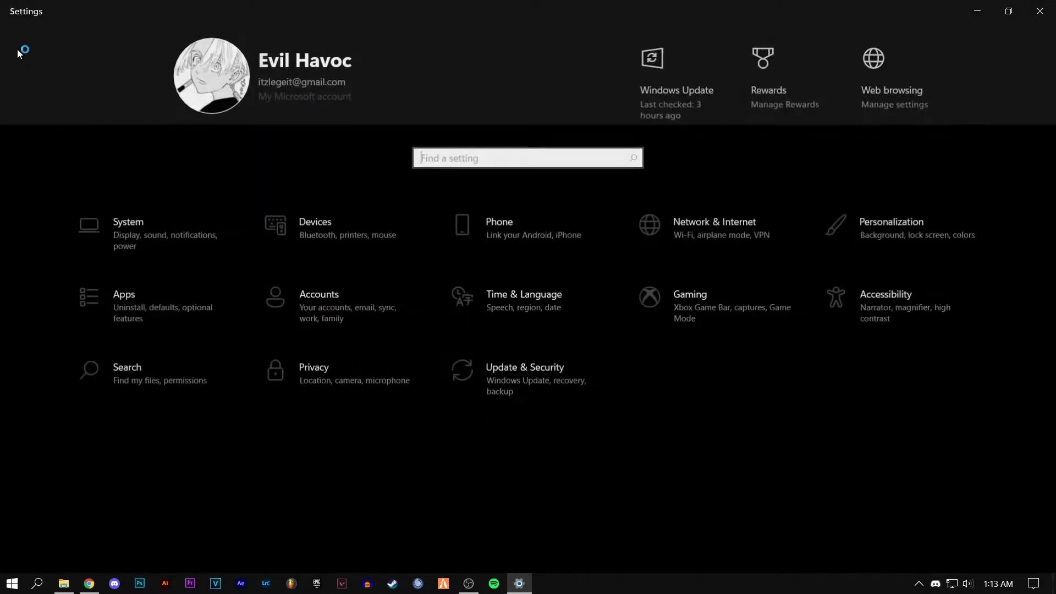
click(434, 155)
text(backg)
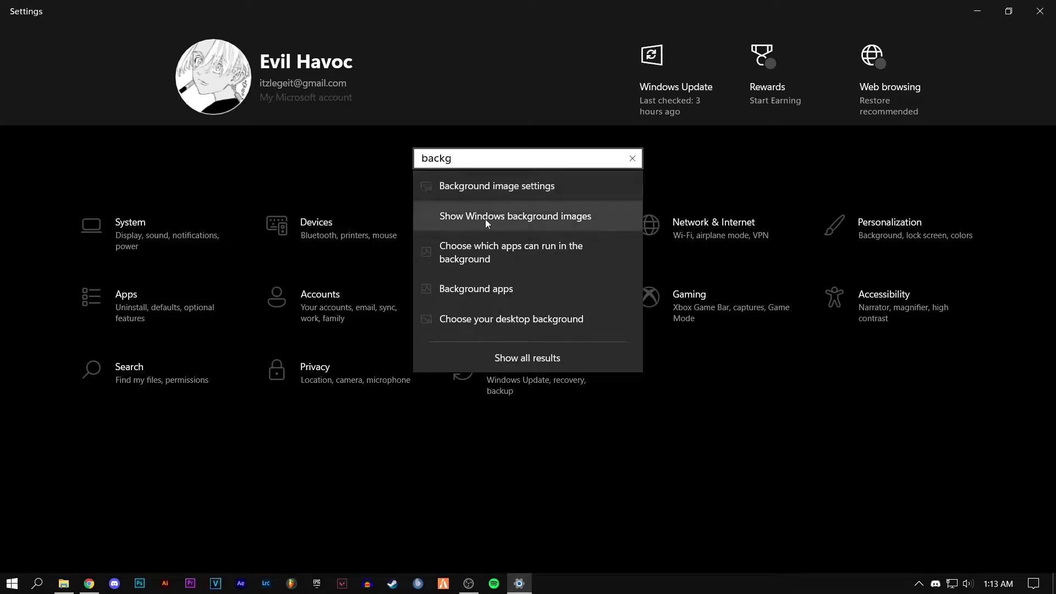
click(498, 294)
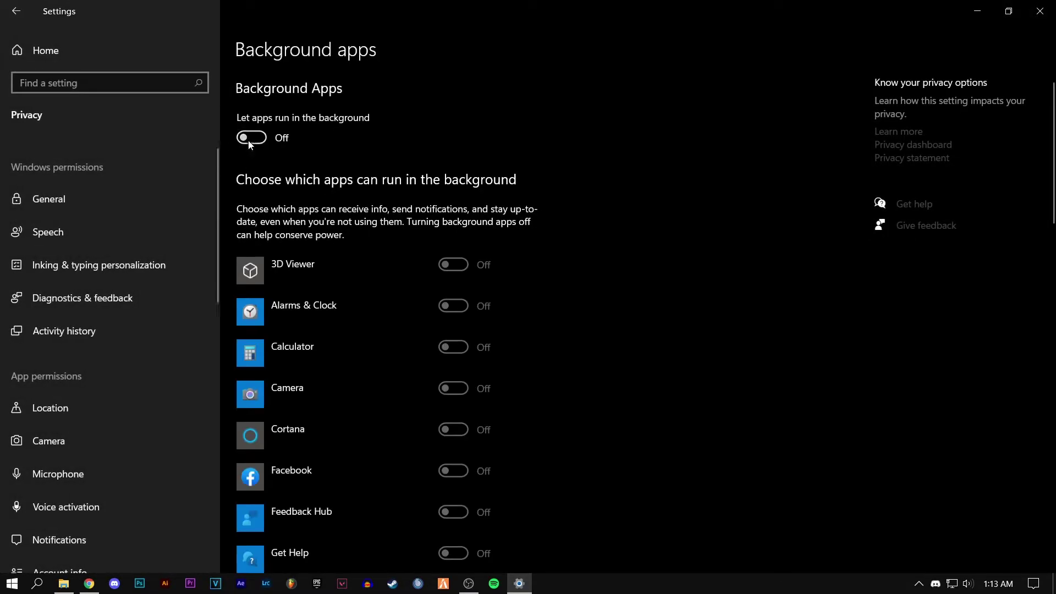
click(266, 143)
click(266, 143)
click(1039, 11)
Move the FPS Pack archive aside on the desktop and open the Windows Graphics settings page.
drag(383, 236, 488, 235)
click(12, 583)
text(gra)
click(127, 204)
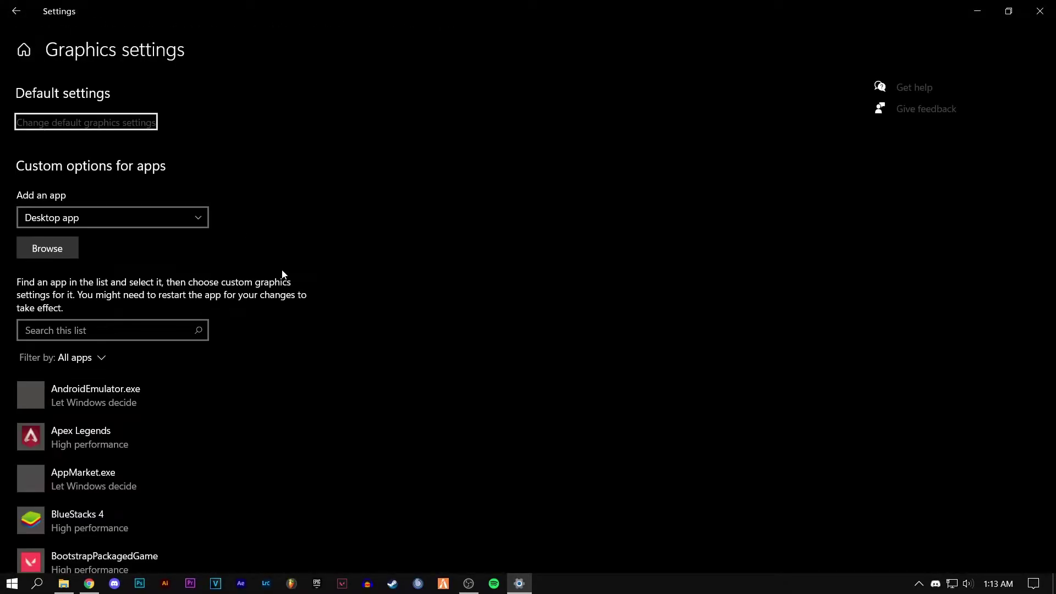
click(40, 250)
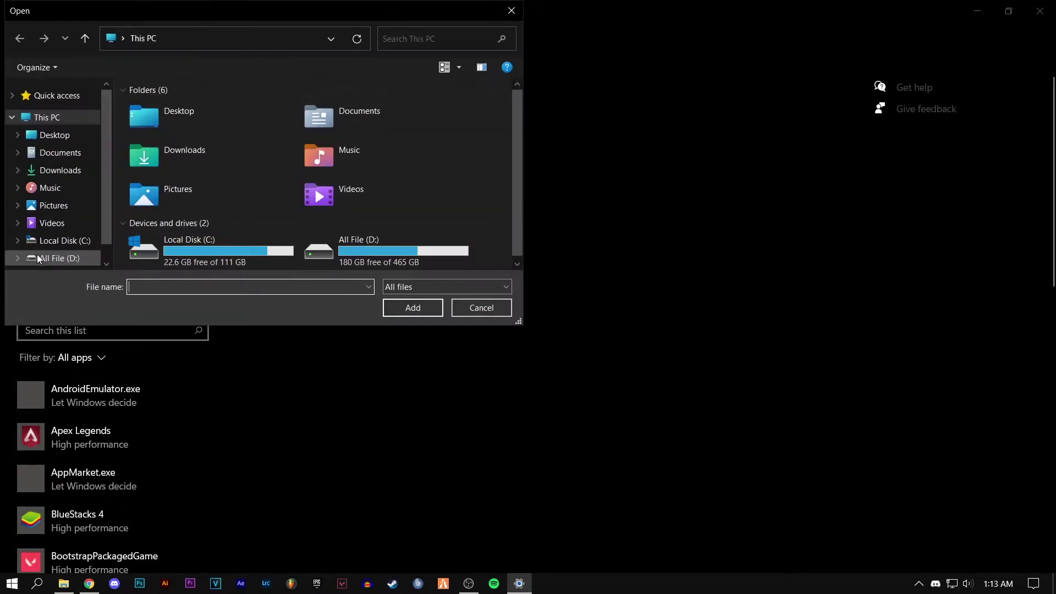
drag(168, 22, 376, 34)
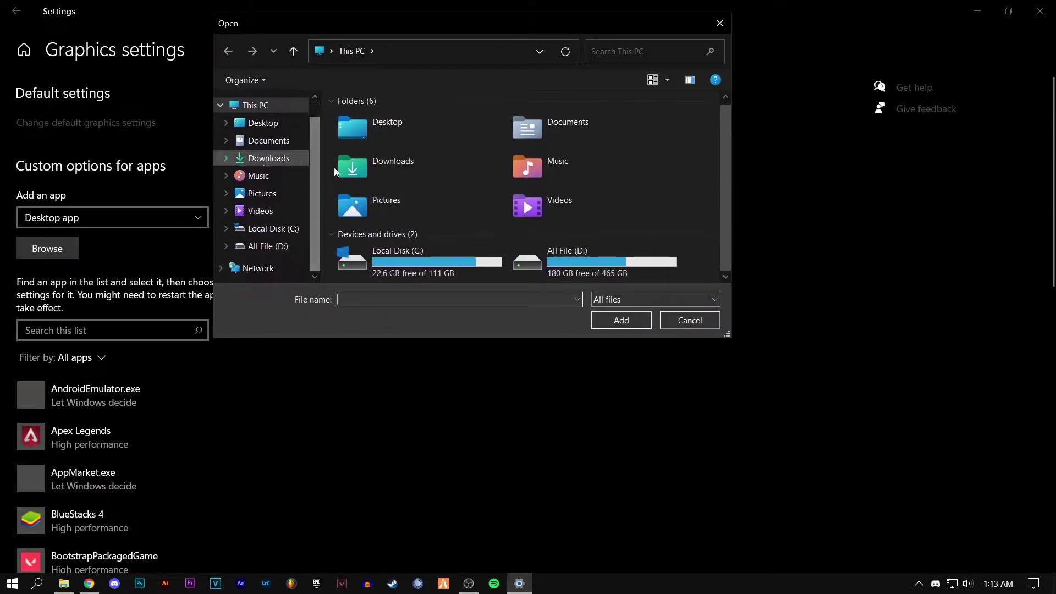
click(683, 319)
Save High performance as FiveM's graphics preference and close Settings.
scroll(239, 308, down, 3)
scroll(239, 308, down, 5)
click(215, 237)
click(214, 289)
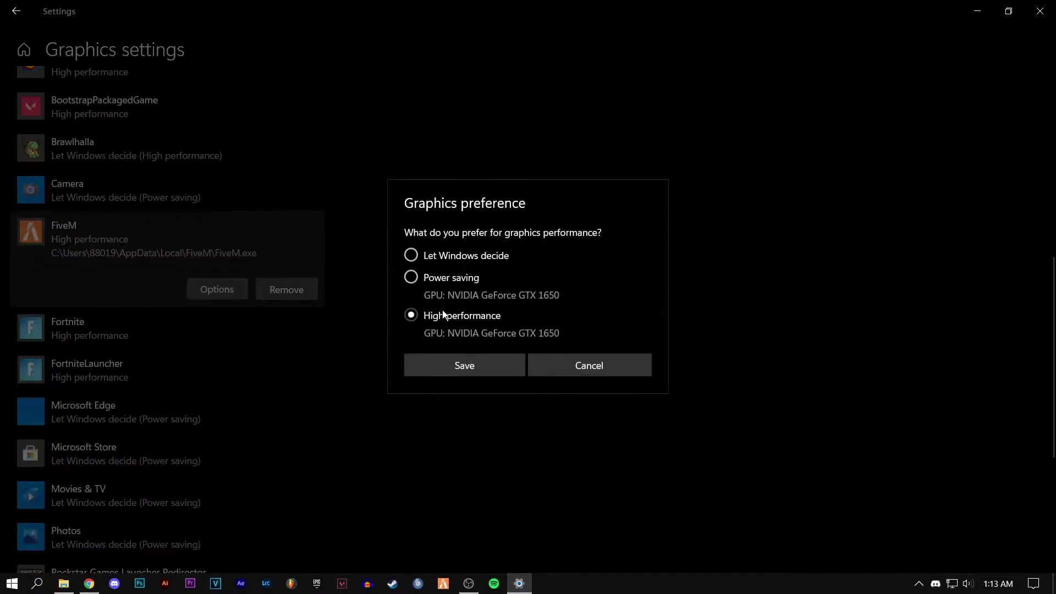
click(465, 365)
scroll(683, 290, up, 10)
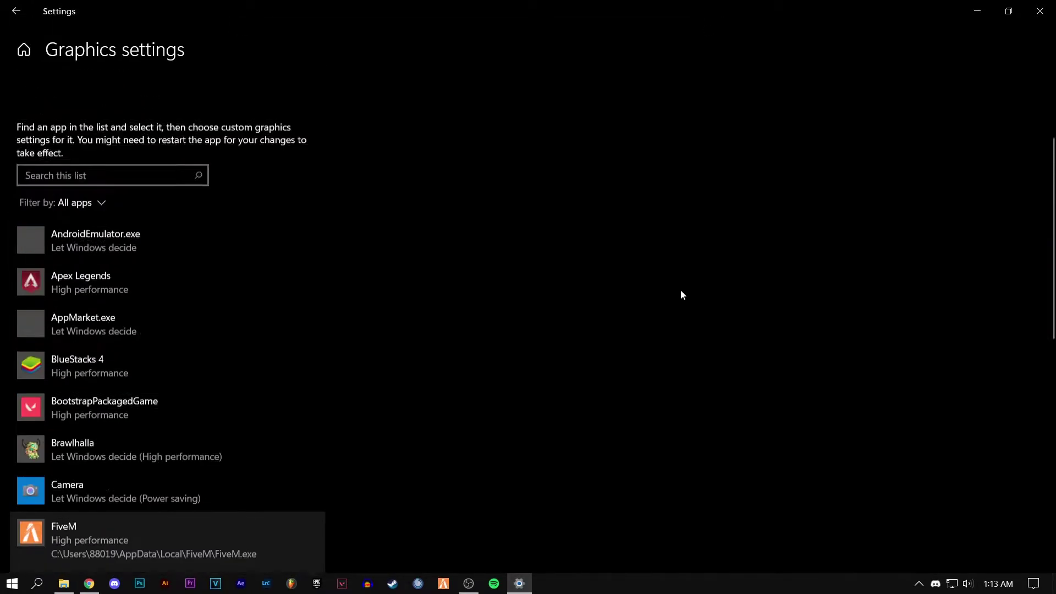
click(1040, 11)
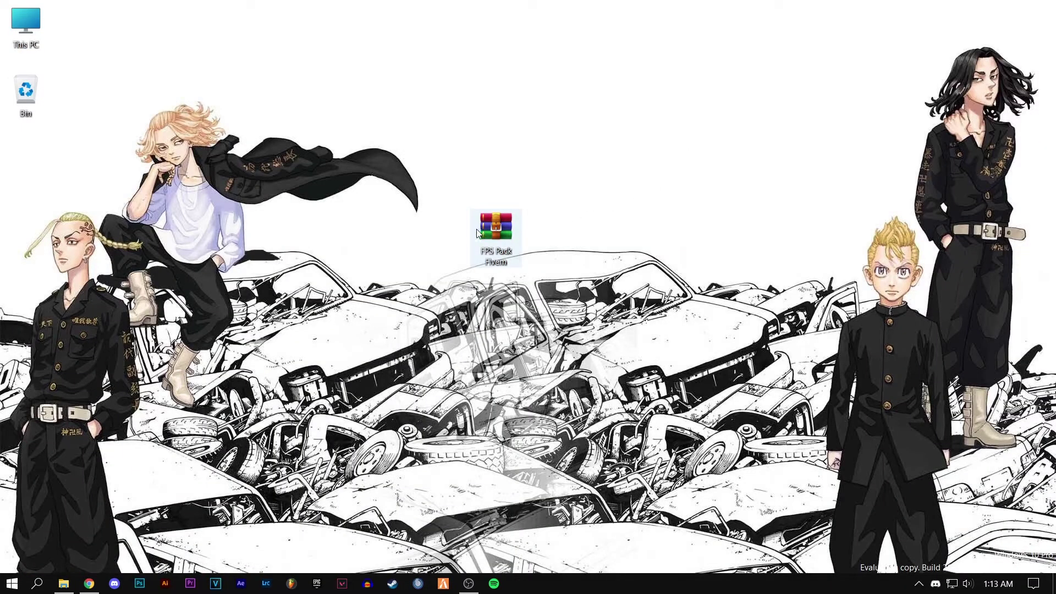
In NVIDIA Control Panel's image settings with preview, set the preference to Performance and choose to use the advanced 3D image settings.
right_click(427, 227)
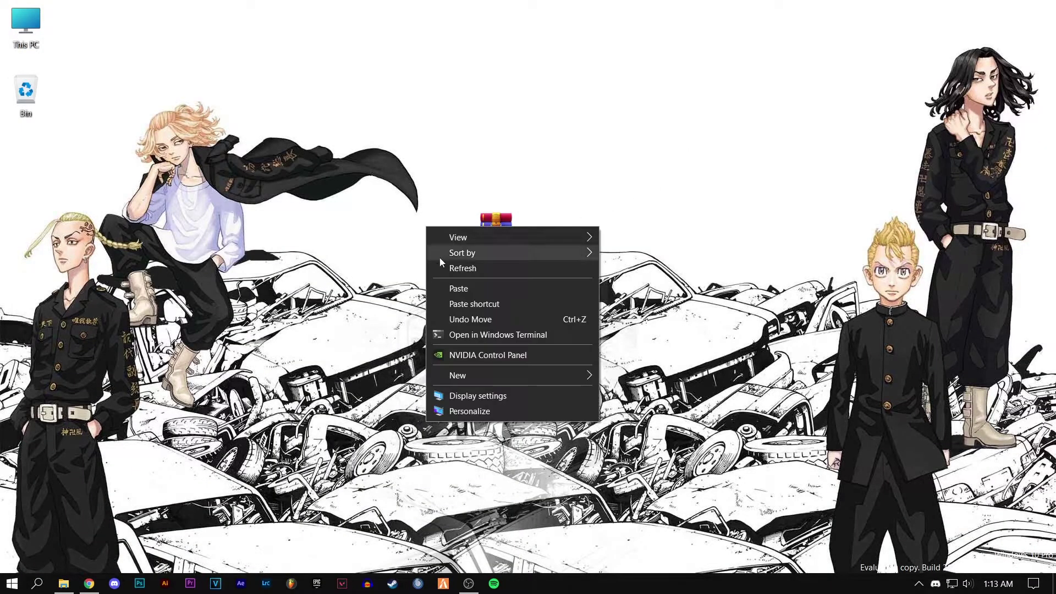
click(447, 355)
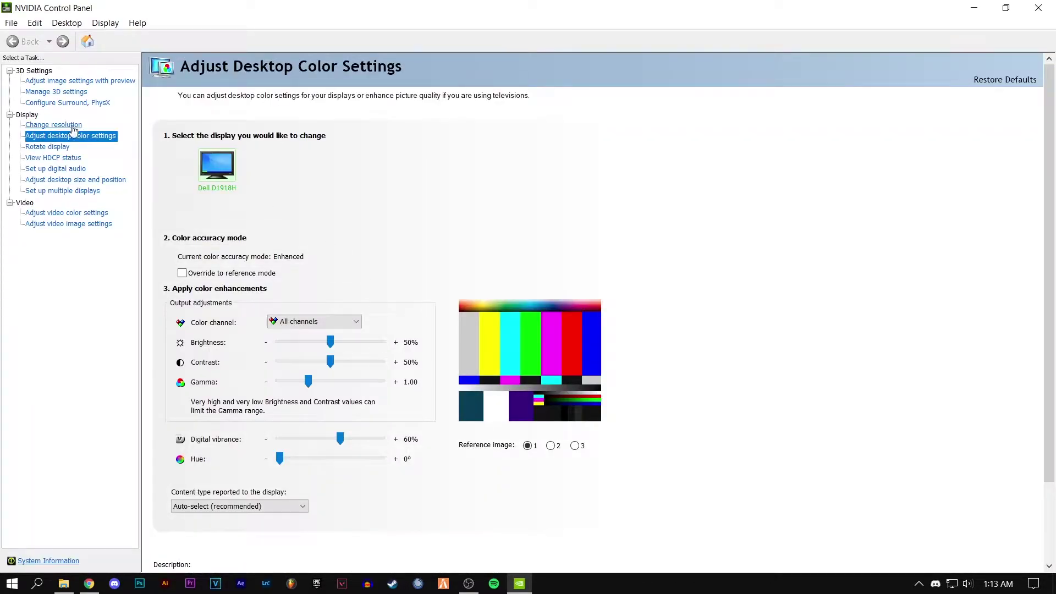
click(62, 81)
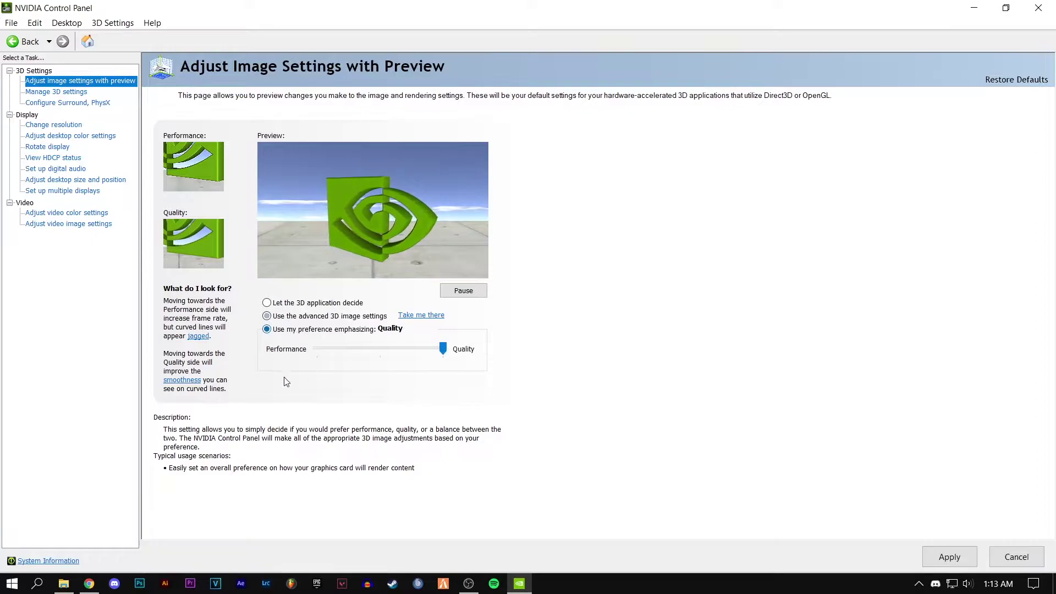
drag(442, 348, 317, 348)
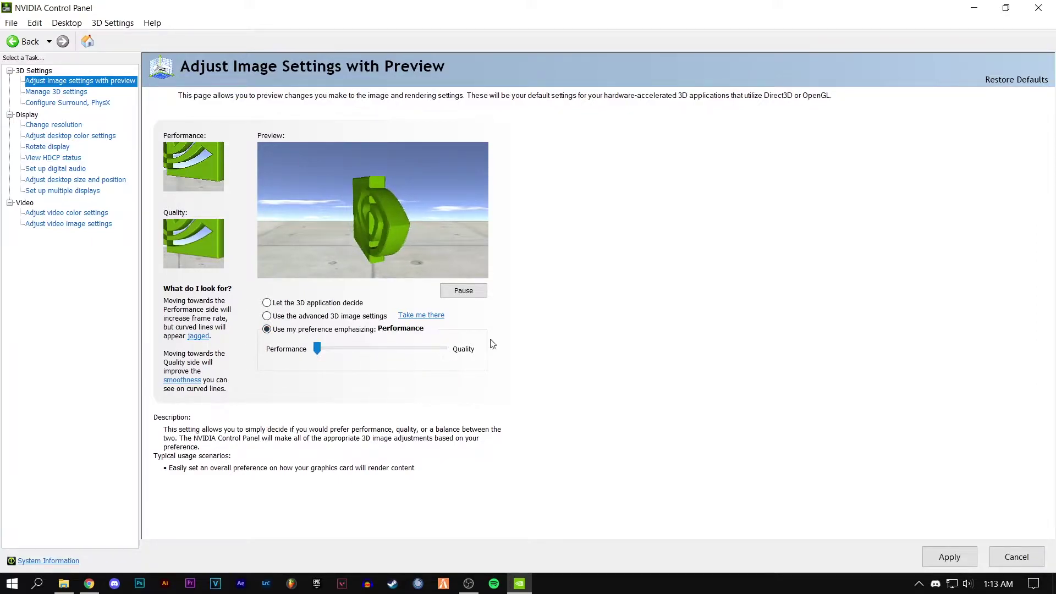
click(275, 318)
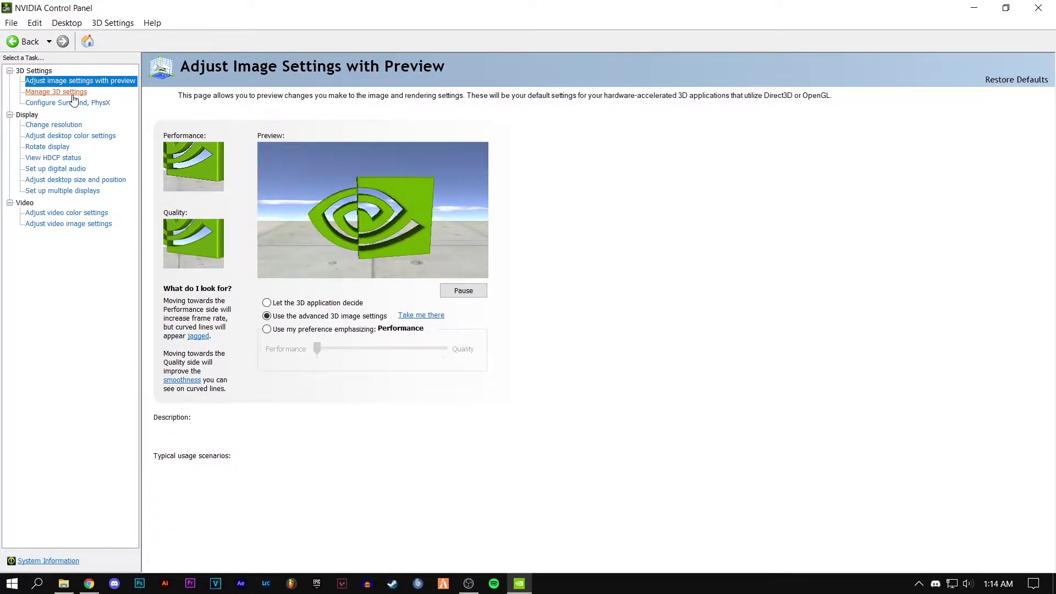
Go to Manage 3D Settings and review the whole list of global settings.
click(56, 92)
click(254, 158)
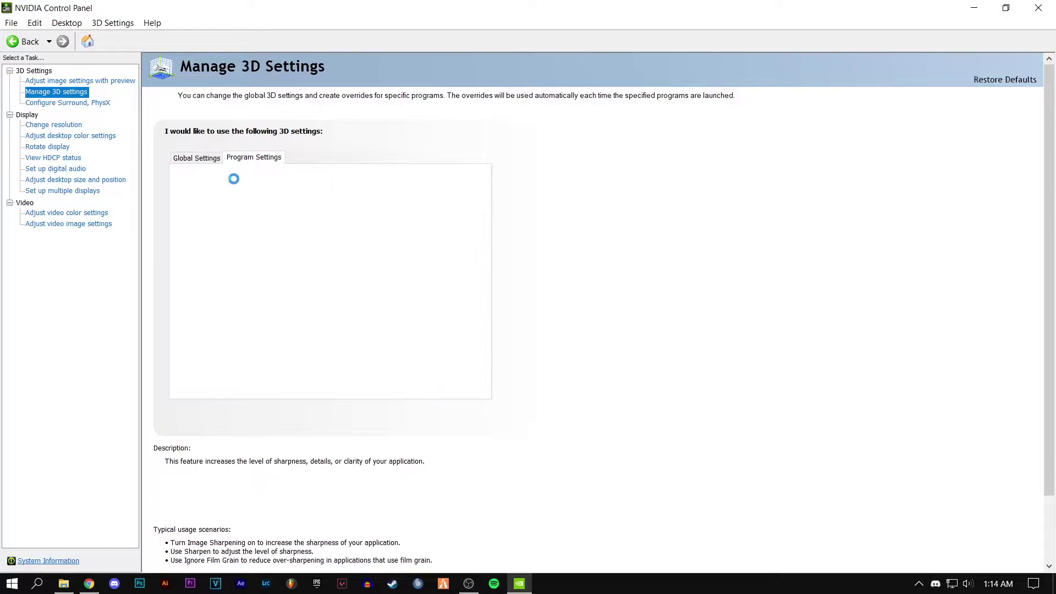
click(198, 158)
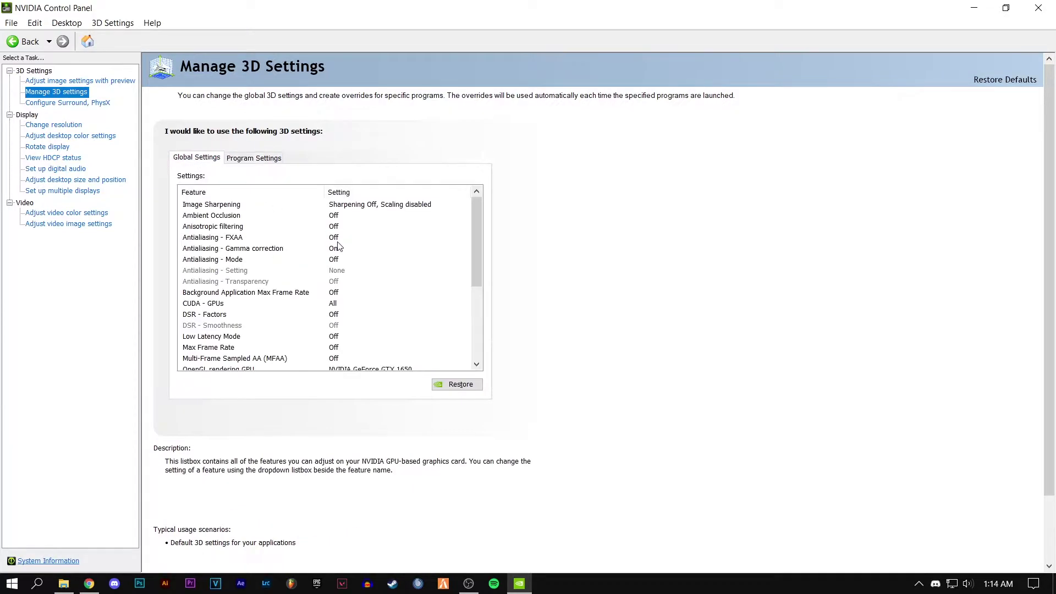
scroll(266, 272, down, 1)
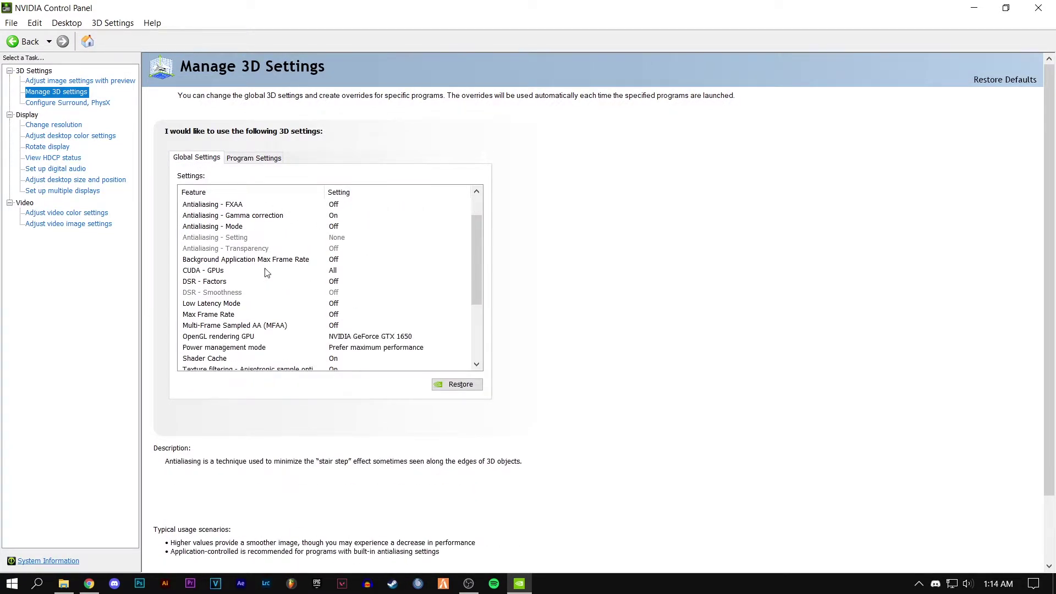
scroll(266, 272, down, 3)
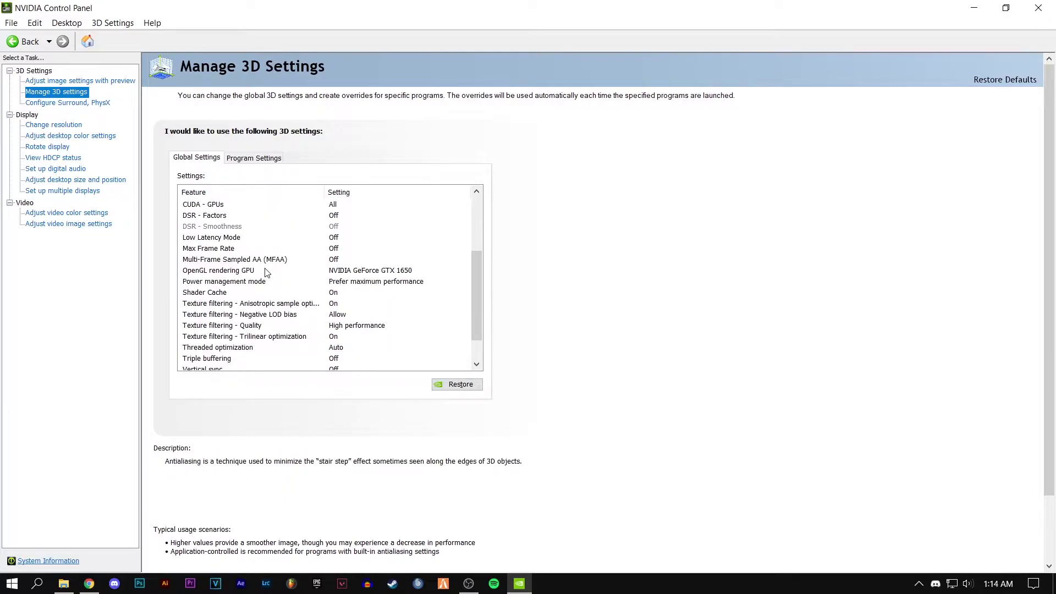
Switch to the program-specific 3D settings, start adding a program, and select FiveM in the recently used list.
click(252, 158)
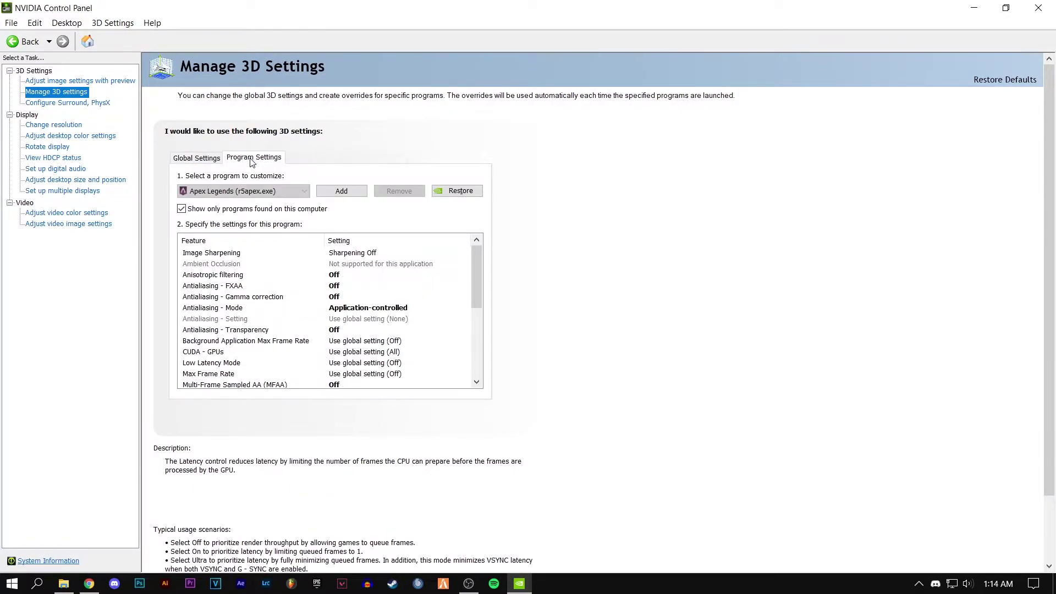
click(238, 193)
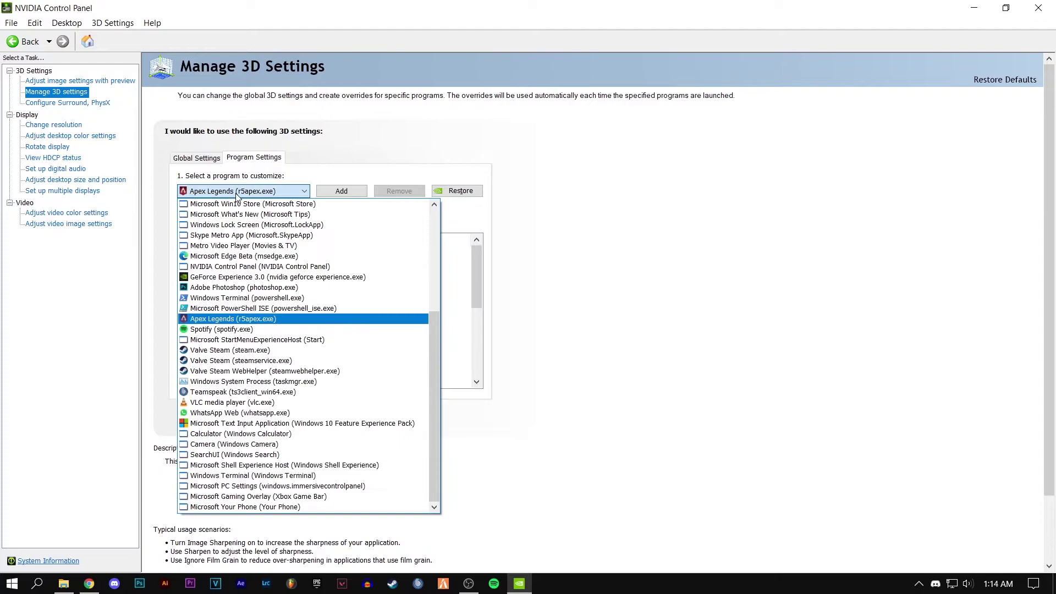
click(323, 192)
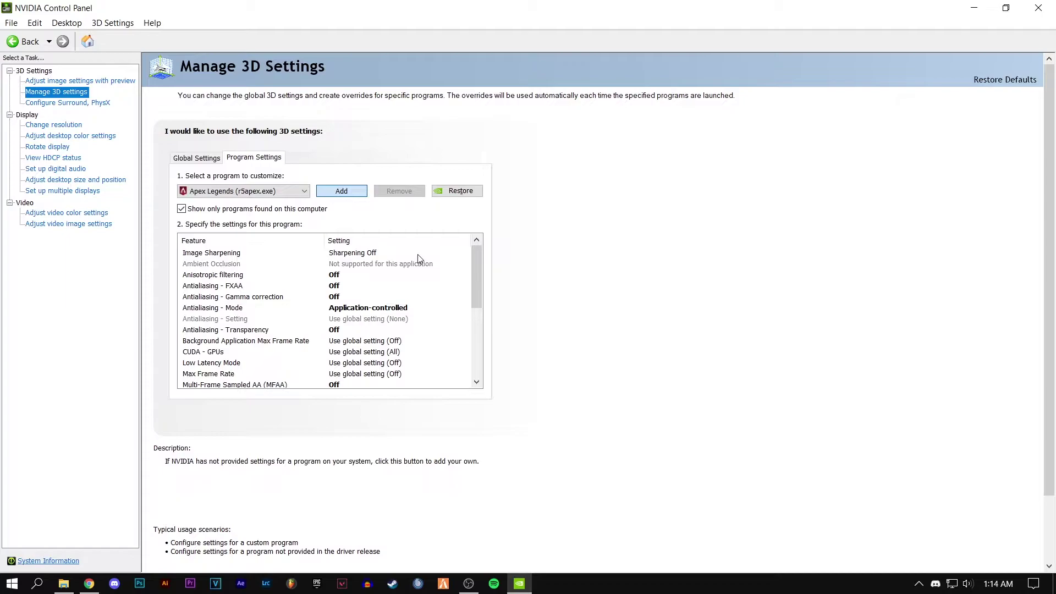
click(366, 192)
click(431, 242)
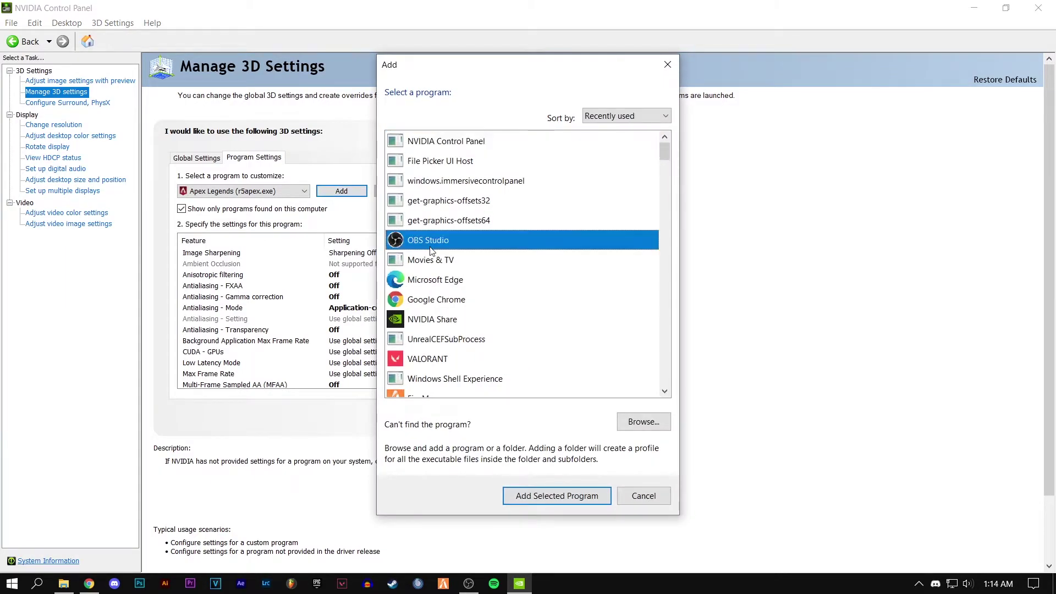
scroll(432, 249, down, 5)
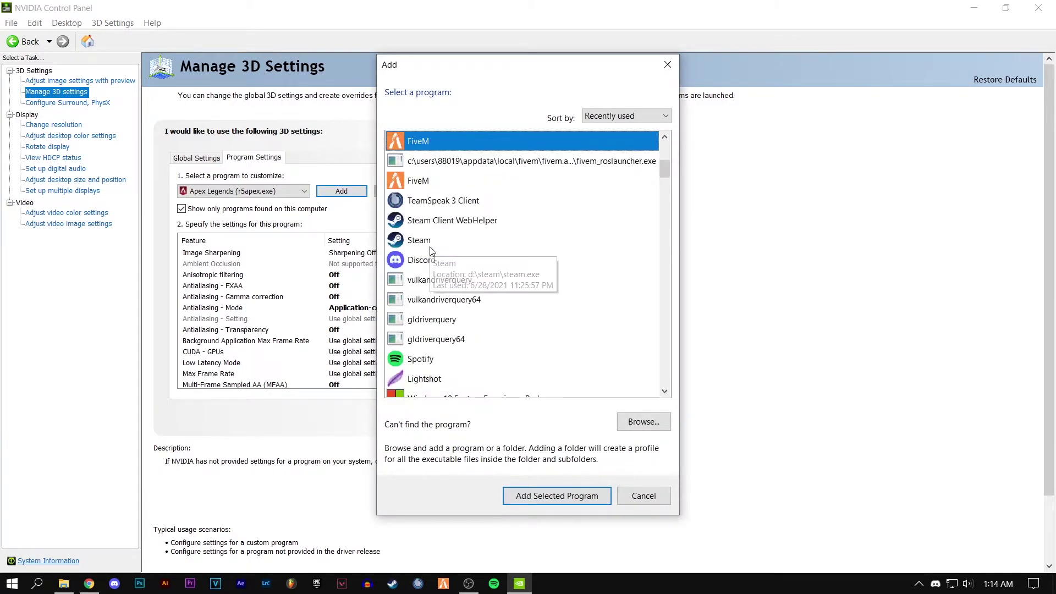
click(433, 177)
click(434, 149)
click(435, 175)
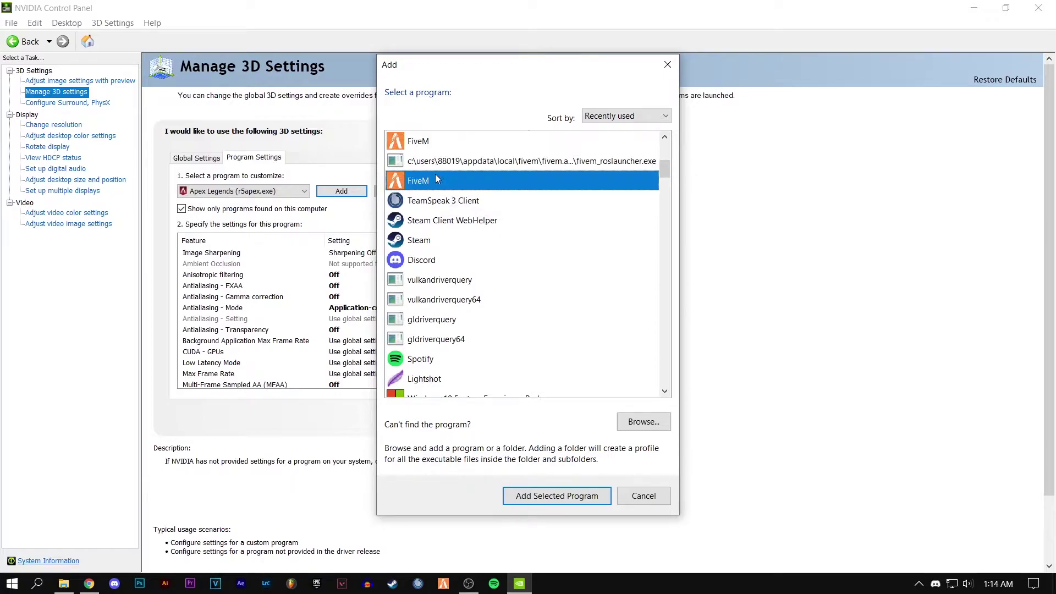
Start browsing for an executable and locate FiveM's installation folder by searching Windows and following its shortcut.
click(645, 423)
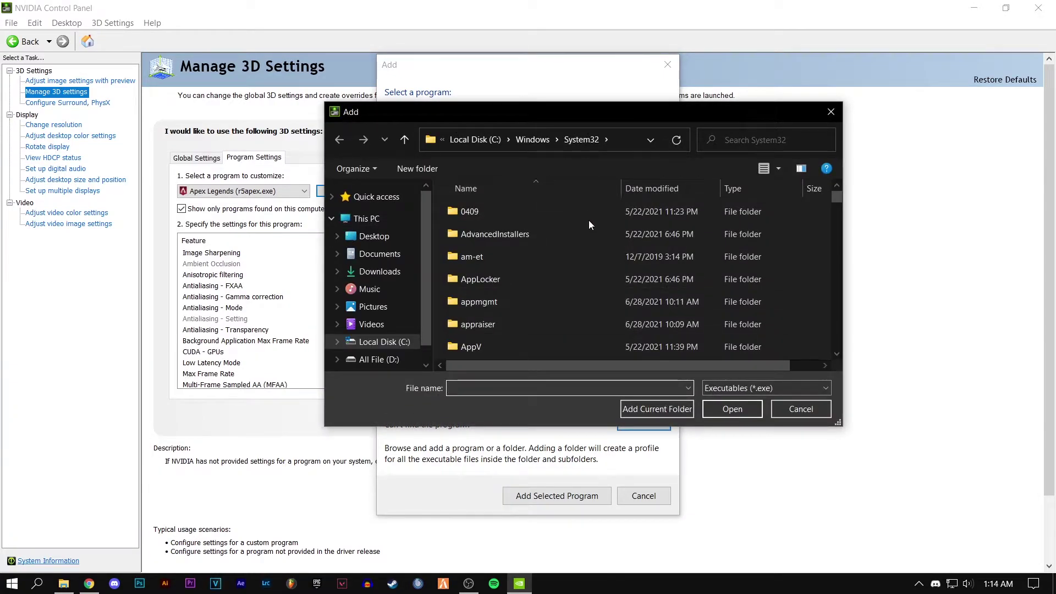
scroll(583, 237, down, 10)
click(36, 584)
text(fivem)
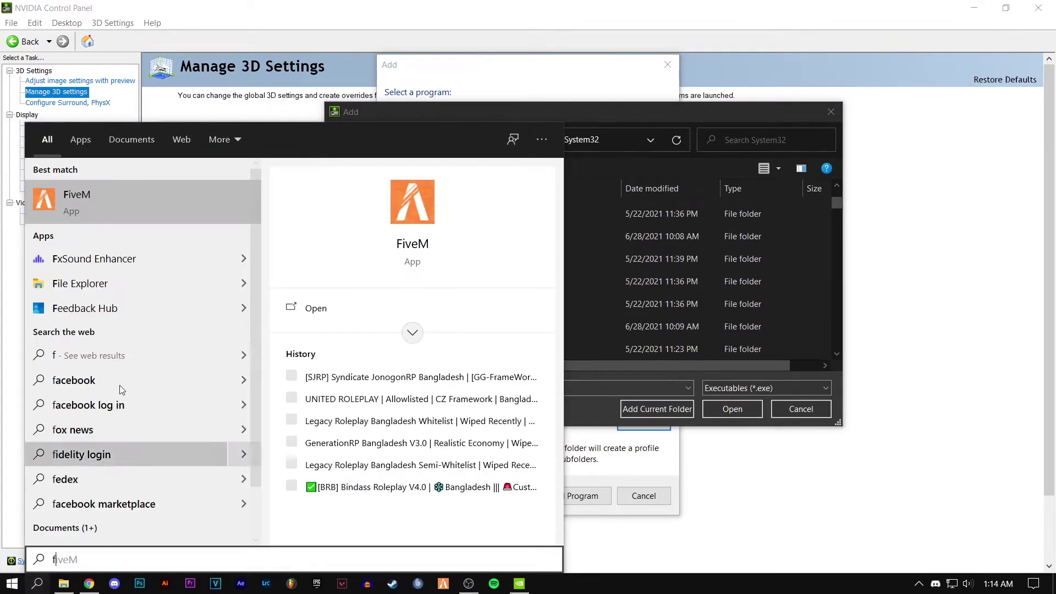
right_click(123, 204)
click(154, 217)
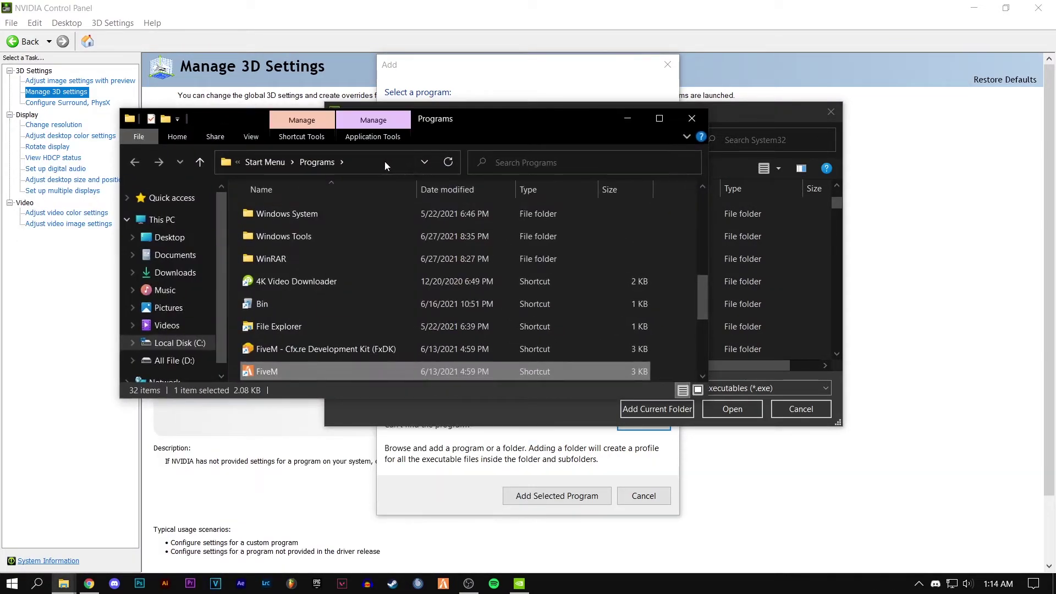
right_click(341, 369)
click(395, 40)
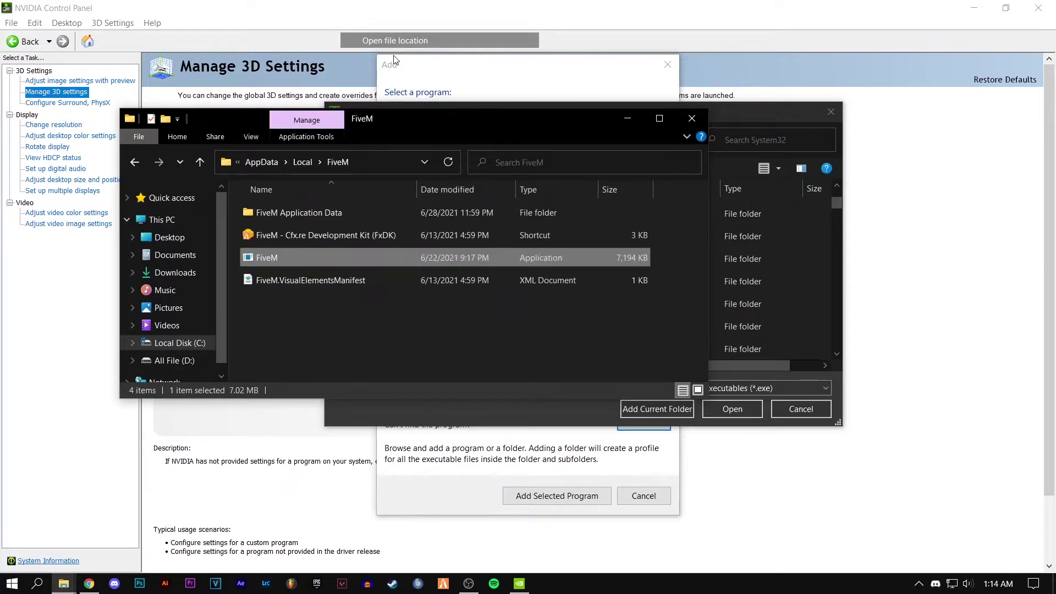
Close the folder window and add the FiveM application from the AppData\Local\FiveM folder as a program to customize.
click(691, 118)
click(619, 141)
text(C:\Users\88019\AppData\Local\FiveM)
key(Return)
click(506, 255)
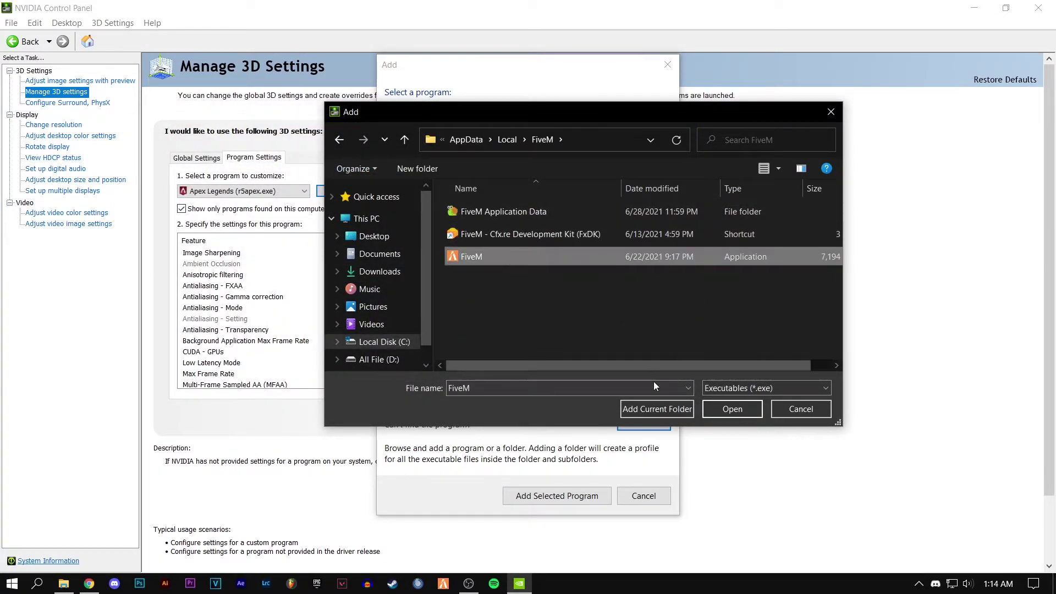
click(717, 409)
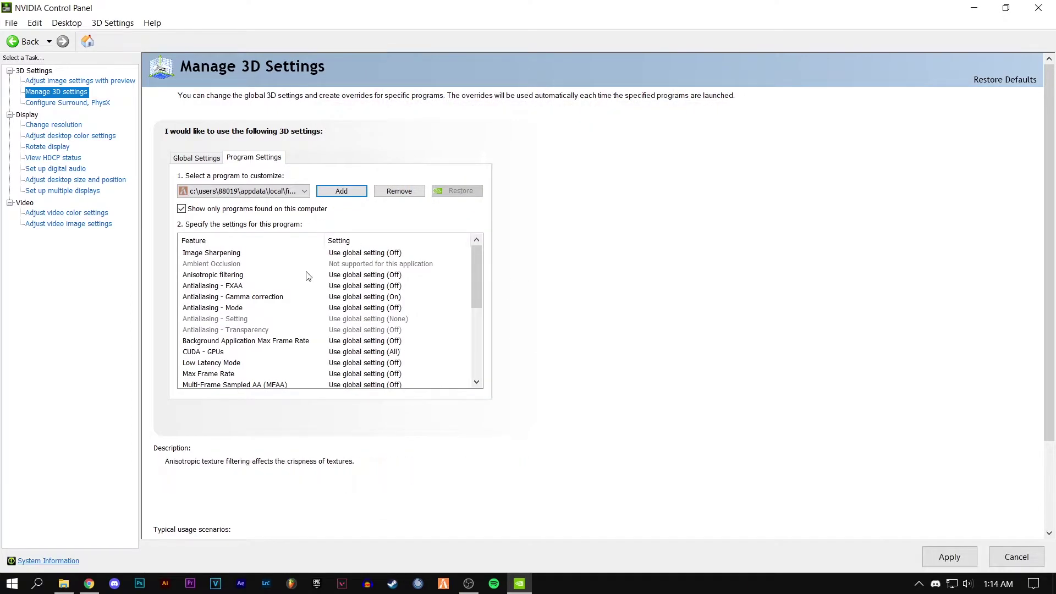
Turn Image Sharpening off and set Power management mode to Prefer maximum performance for FiveM.
click(350, 253)
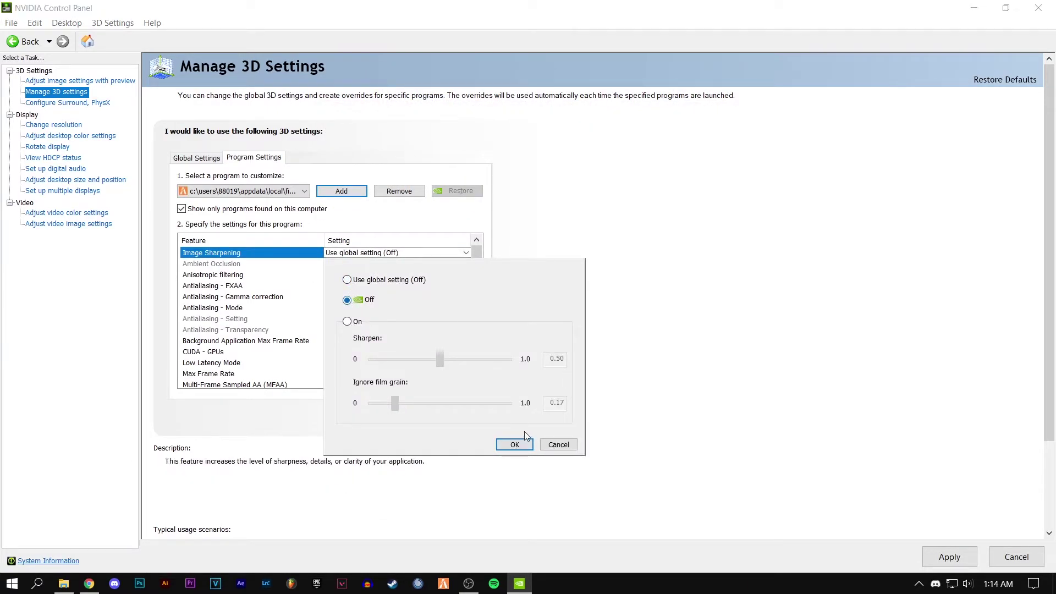
click(515, 444)
scroll(212, 303, down, 2)
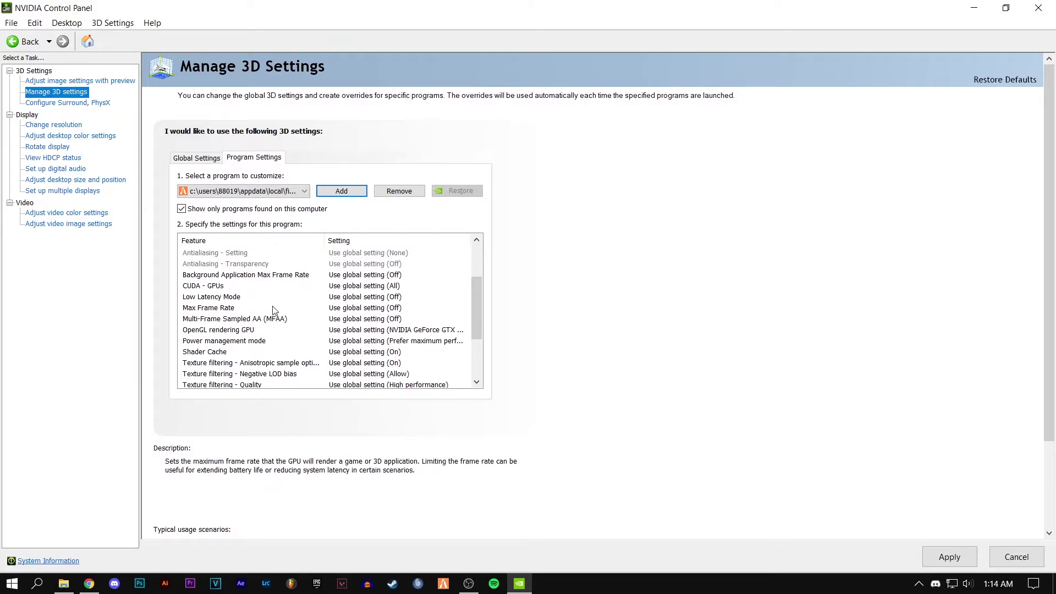
click(352, 341)
click(363, 341)
click(358, 389)
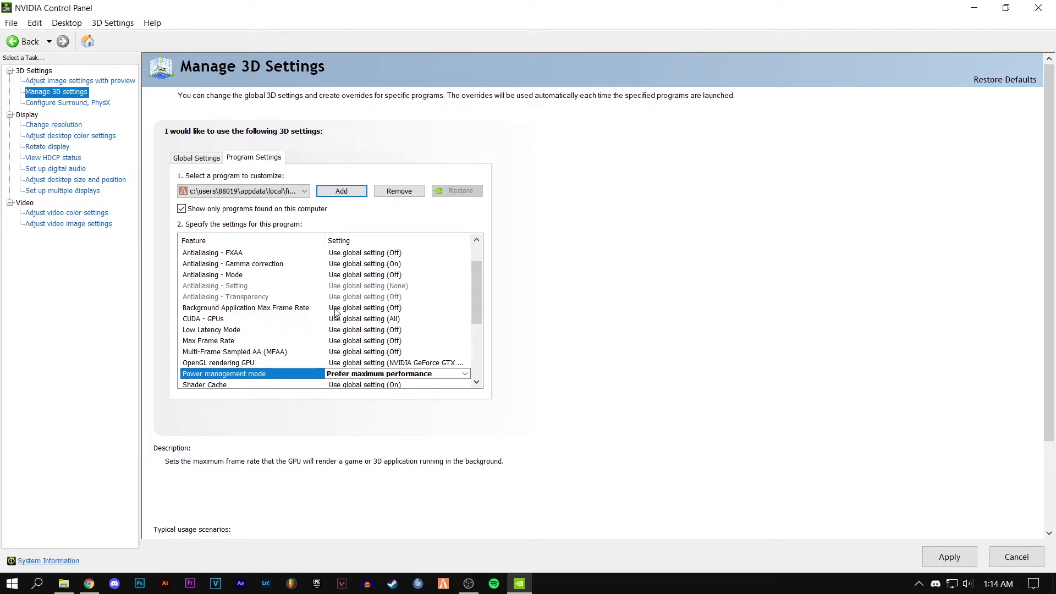
Check the Background Application Max Frame Rate and Antialiasing - Mode settings for FiveM.
click(337, 310)
click(337, 310)
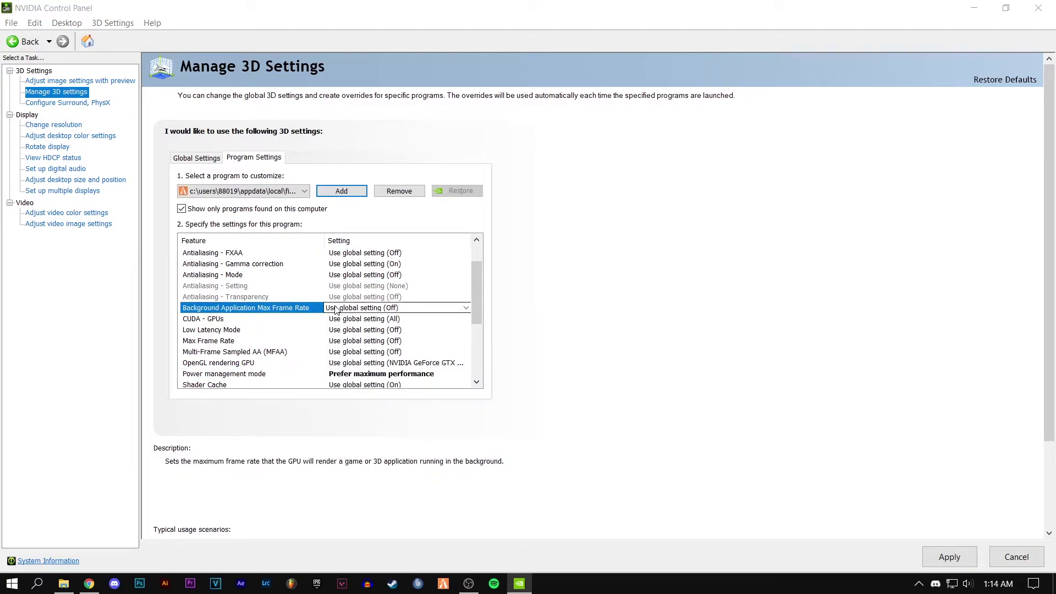
click(336, 275)
click(337, 276)
click(339, 275)
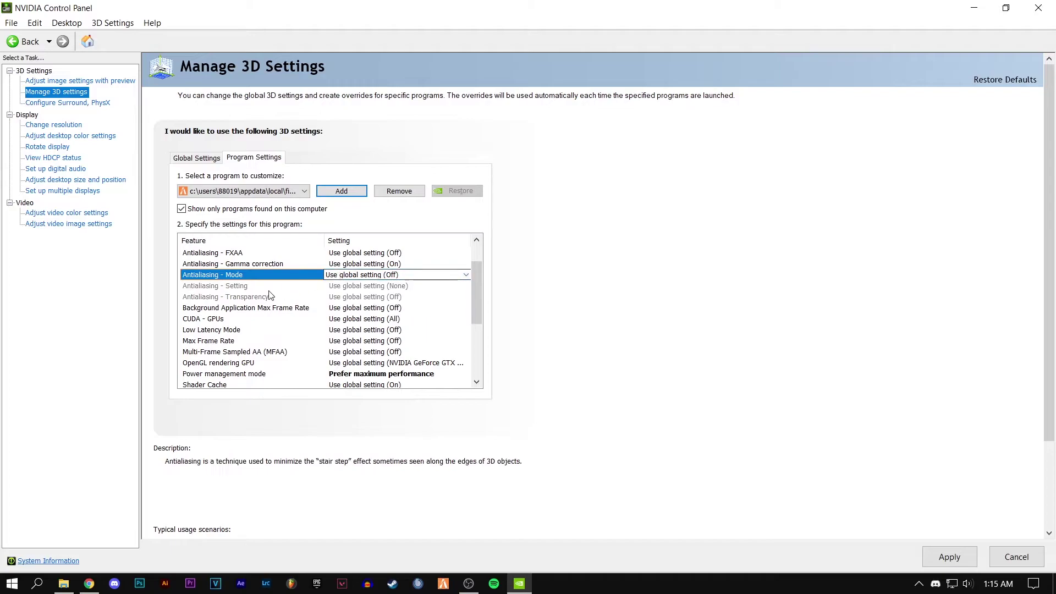
Set Texture filtering - Quality to High performance for FiveM.
scroll(270, 296, down, 3)
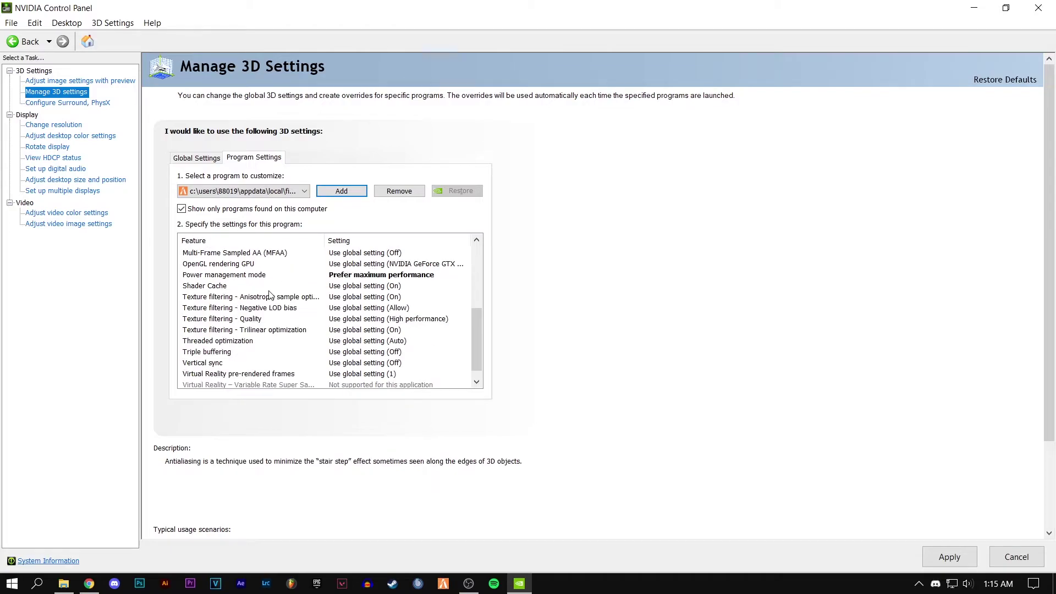
click(341, 319)
click(341, 319)
click(347, 374)
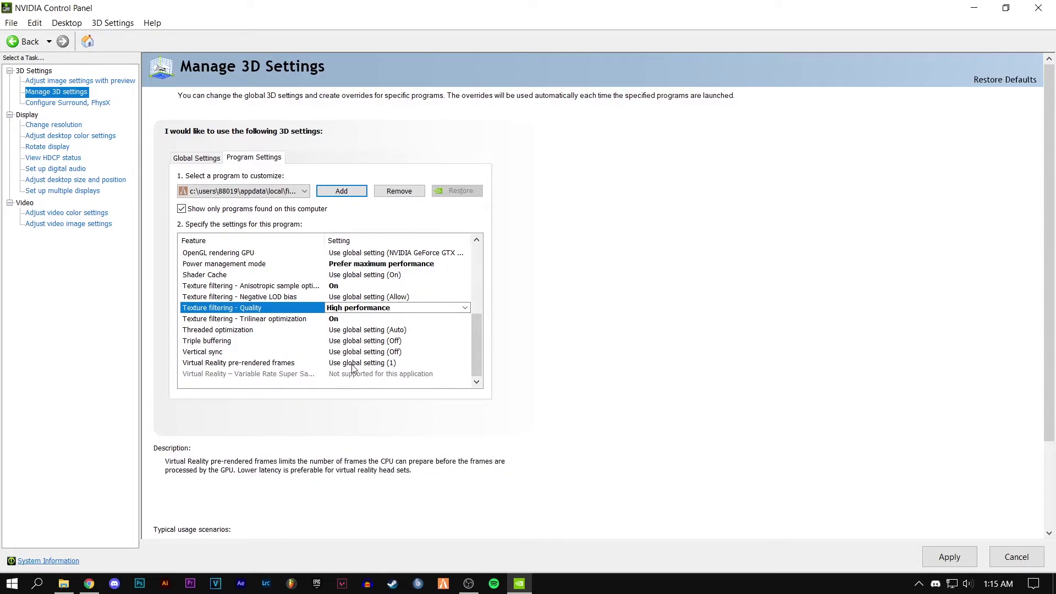
Review FiveM's Virtual Reality pre-rendered frames, Anisotropic filtering and Antialiasing settings.
click(268, 362)
scroll(260, 330, up, 2)
scroll(261, 325, up, 3)
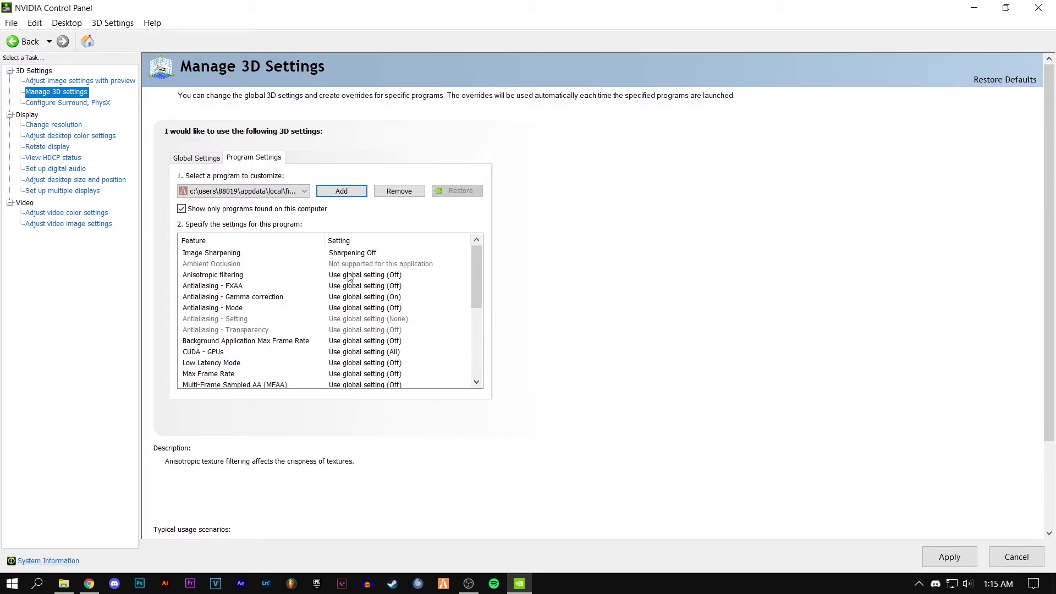
click(350, 276)
click(333, 280)
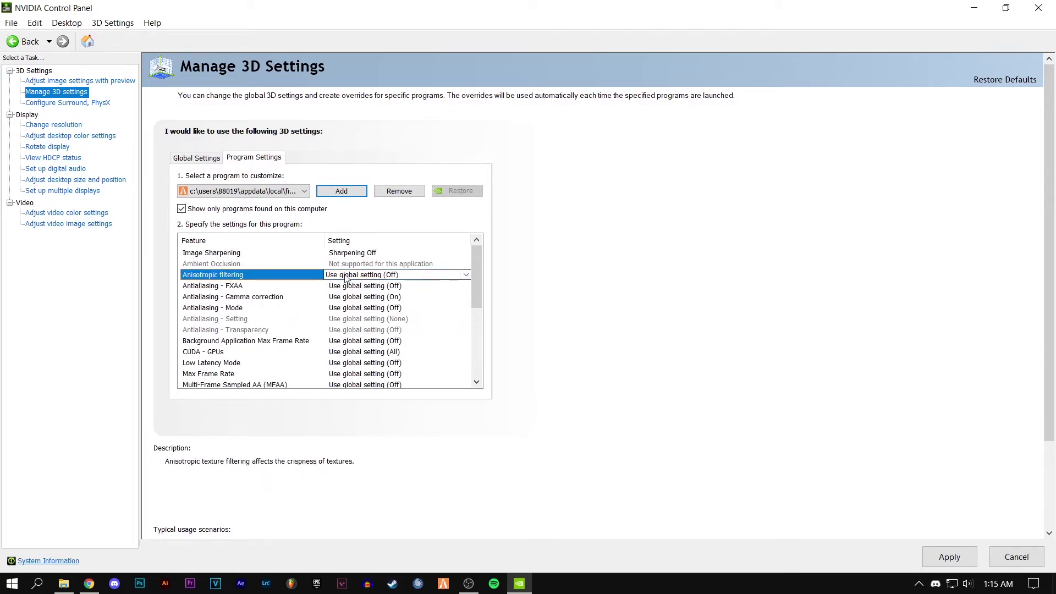
click(336, 298)
click(337, 306)
click(340, 308)
click(344, 310)
Set CUDA - GPUs to use the NVIDIA GeForce GTX 1650 and apply the FiveM settings.
scroll(292, 327, down, 2)
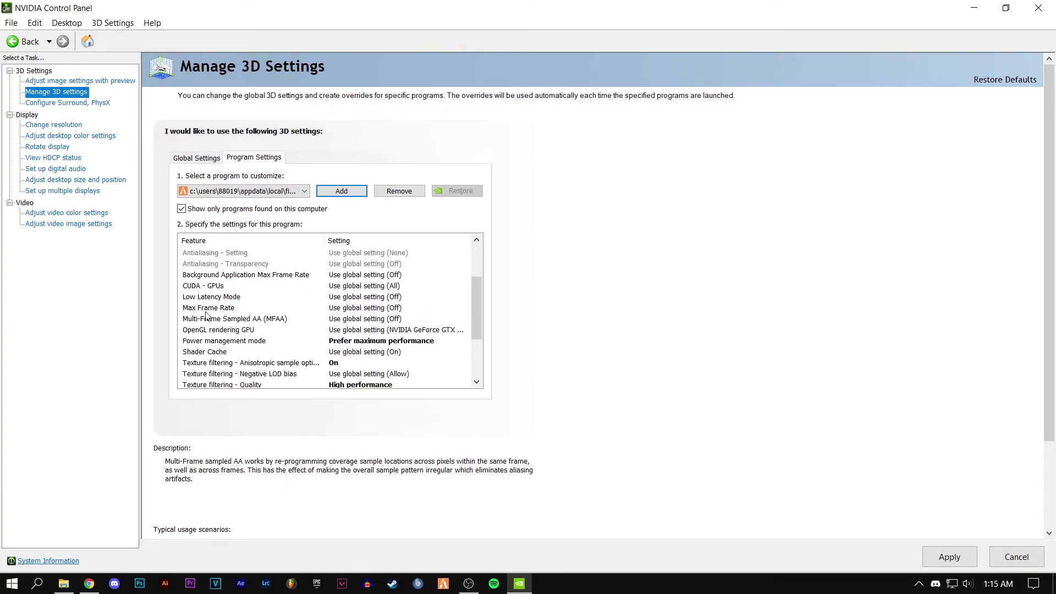
click(334, 287)
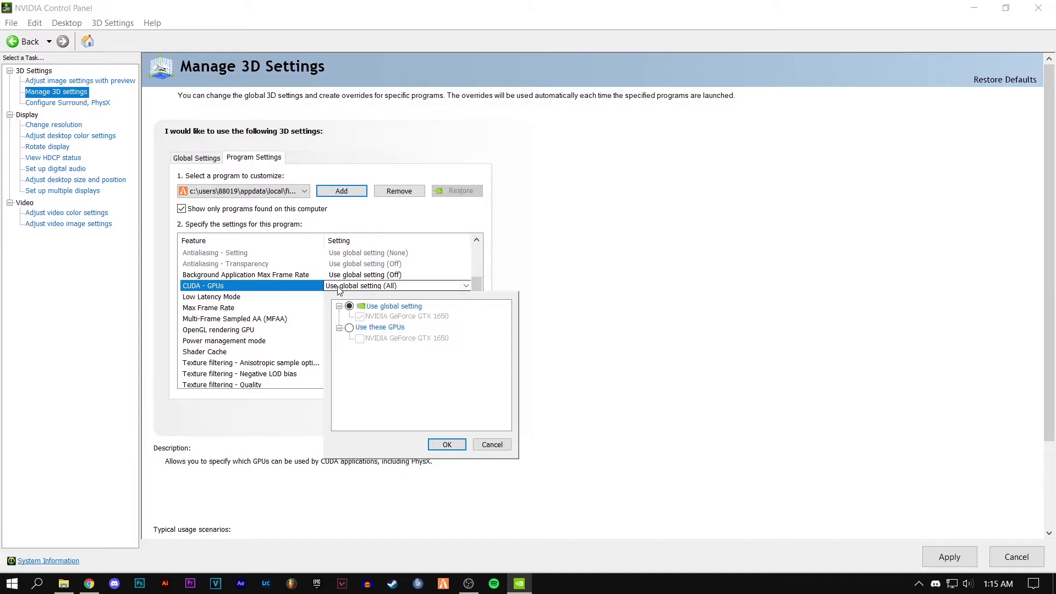
click(345, 328)
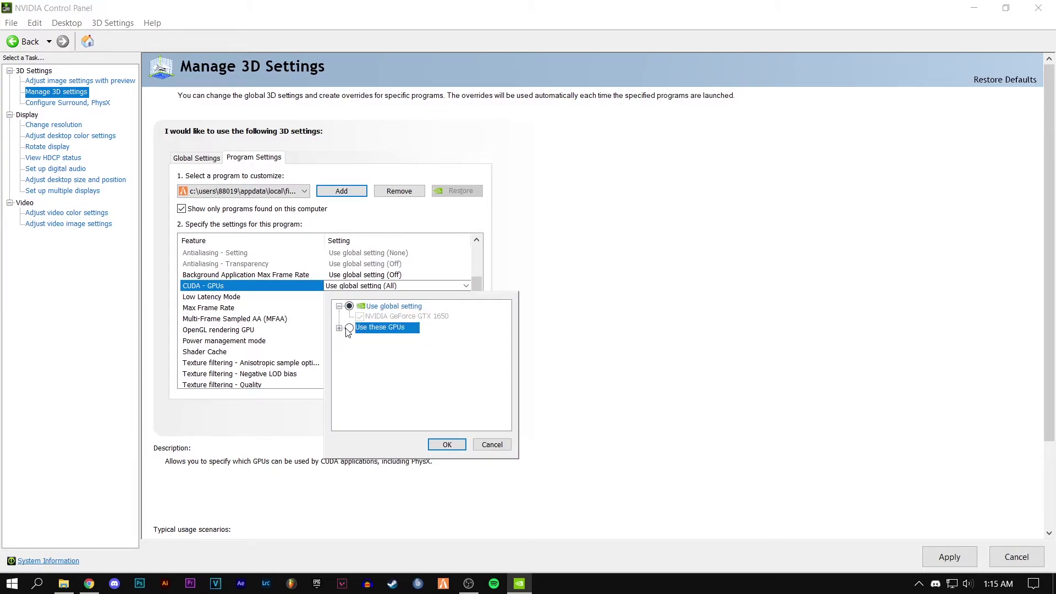
click(360, 339)
click(447, 444)
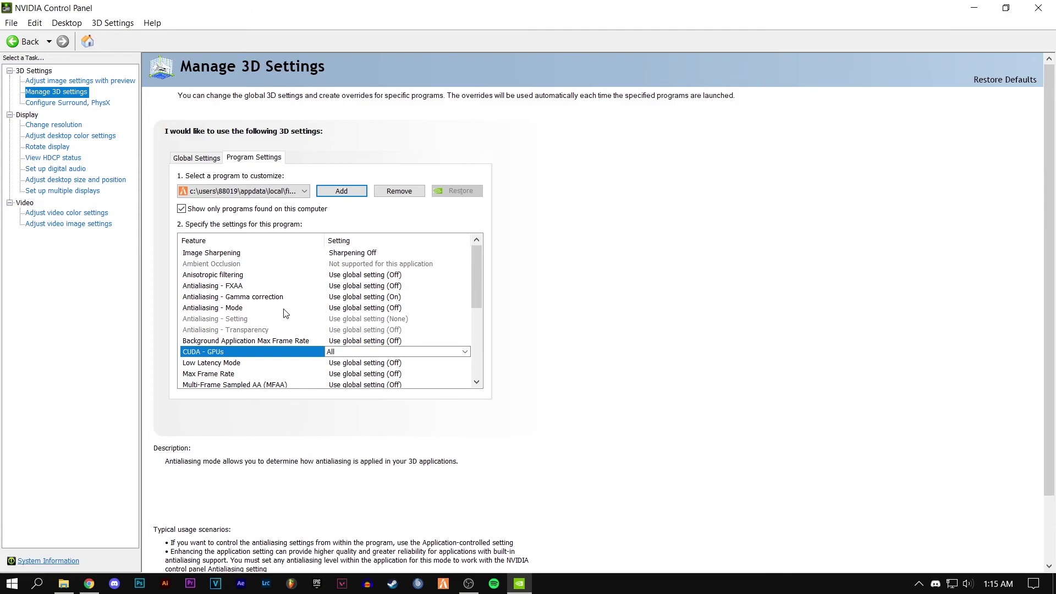
Close the NVIDIA Control Panel after visiting Configure Surround, PhysX, and refresh the desktop.
click(65, 104)
key(alt+F4)
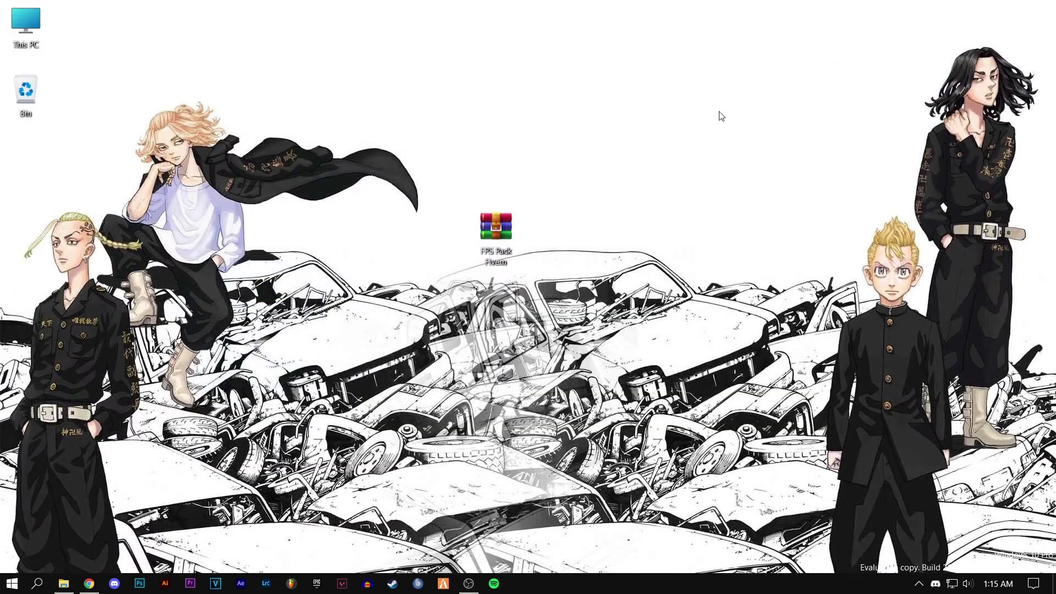
right_click(416, 208)
click(434, 246)
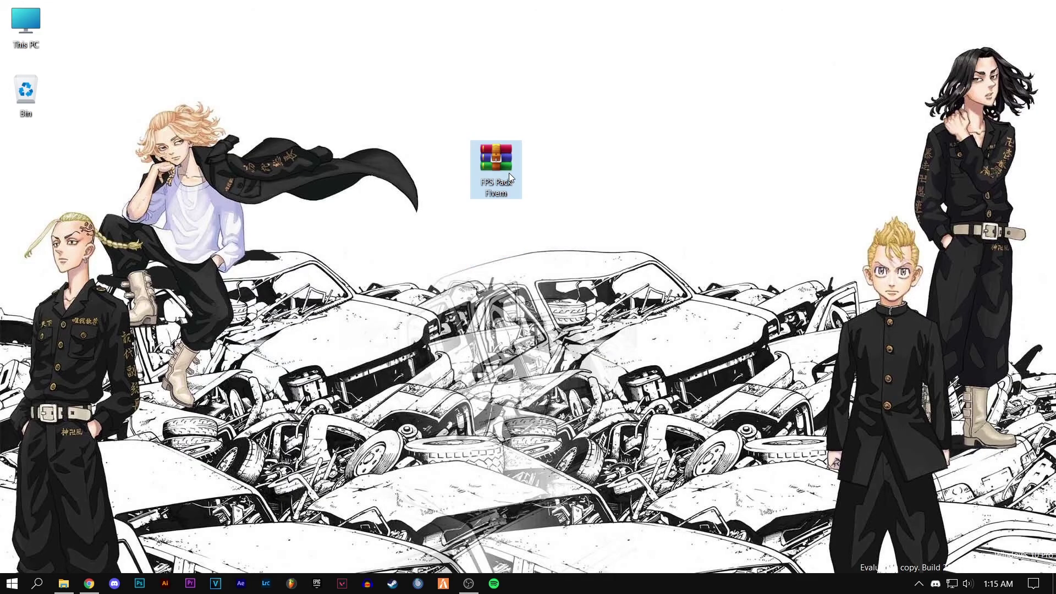